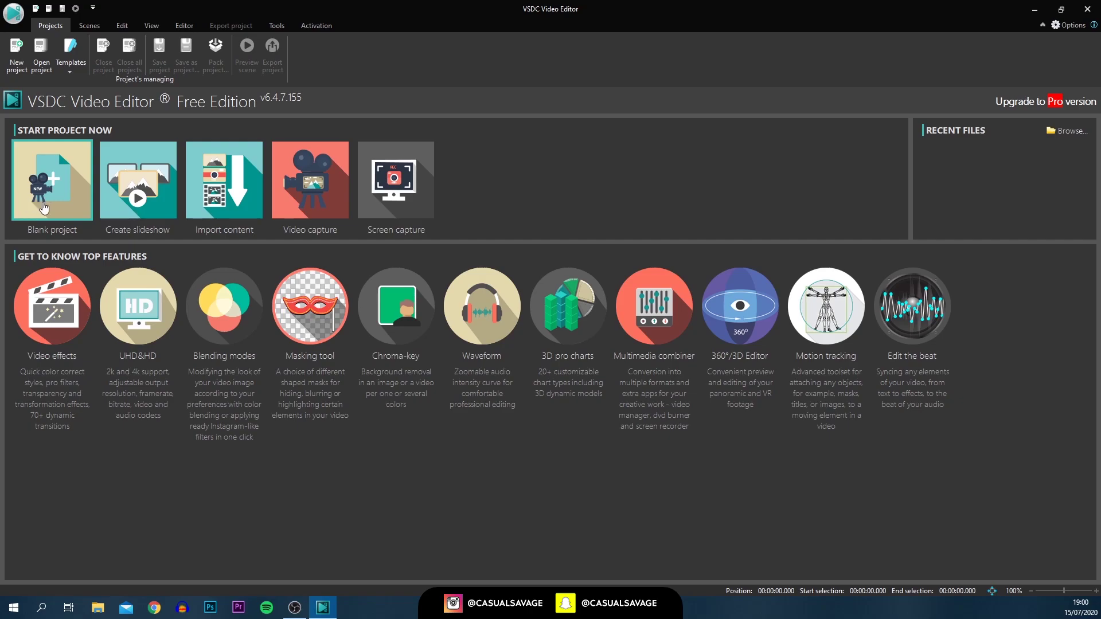
Step: Create a blank project titled 'Example' at Full HD 1920x1080 and 60 fps
click(44, 208)
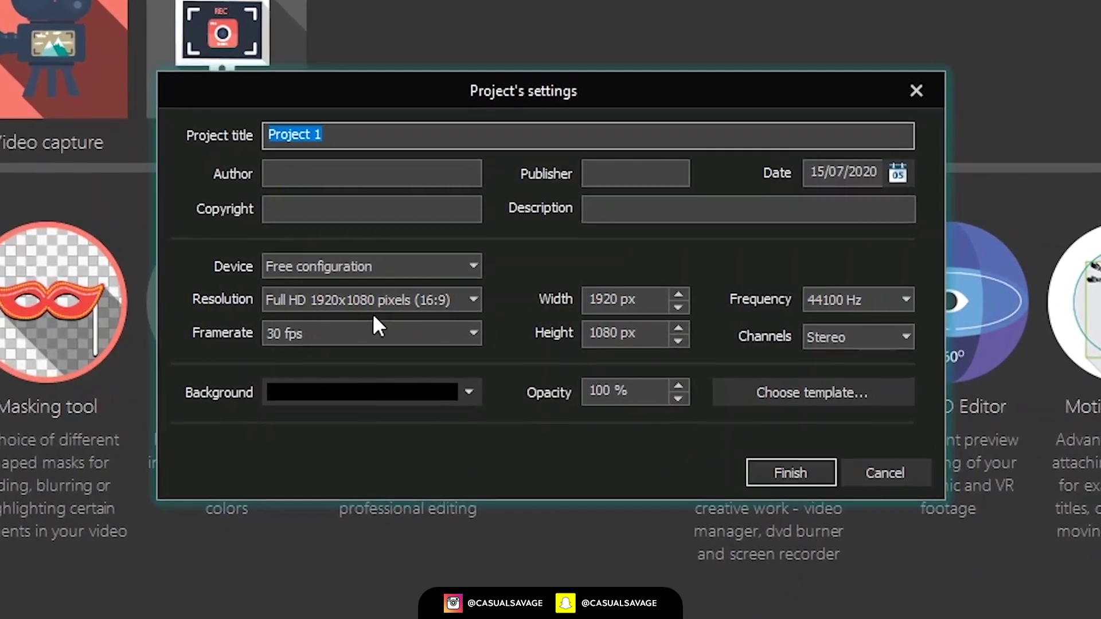
text(Example)
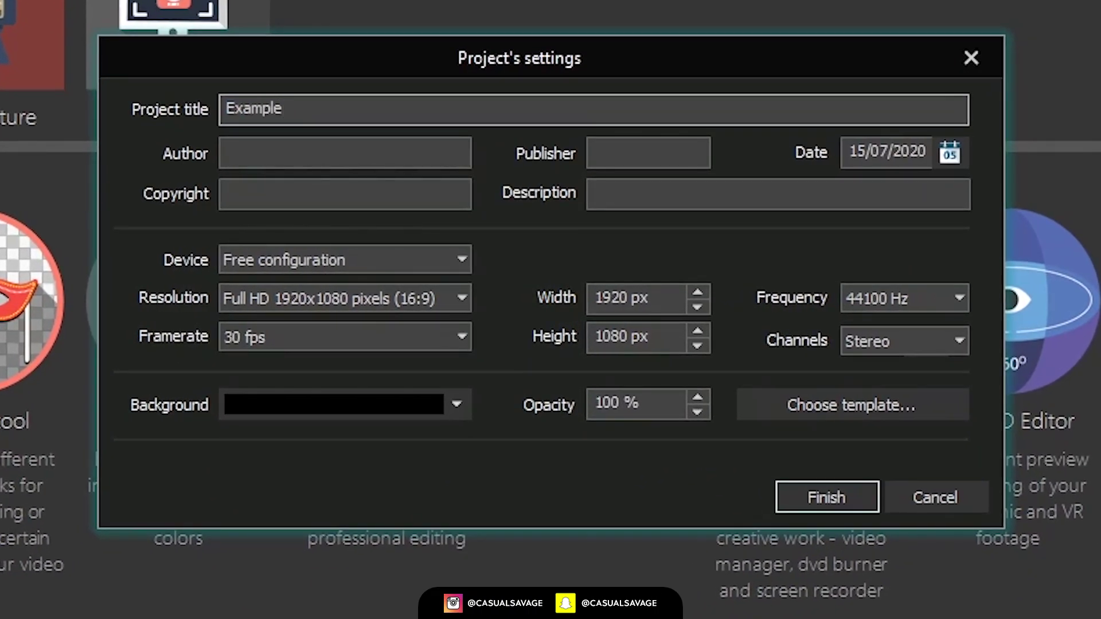
click(362, 193)
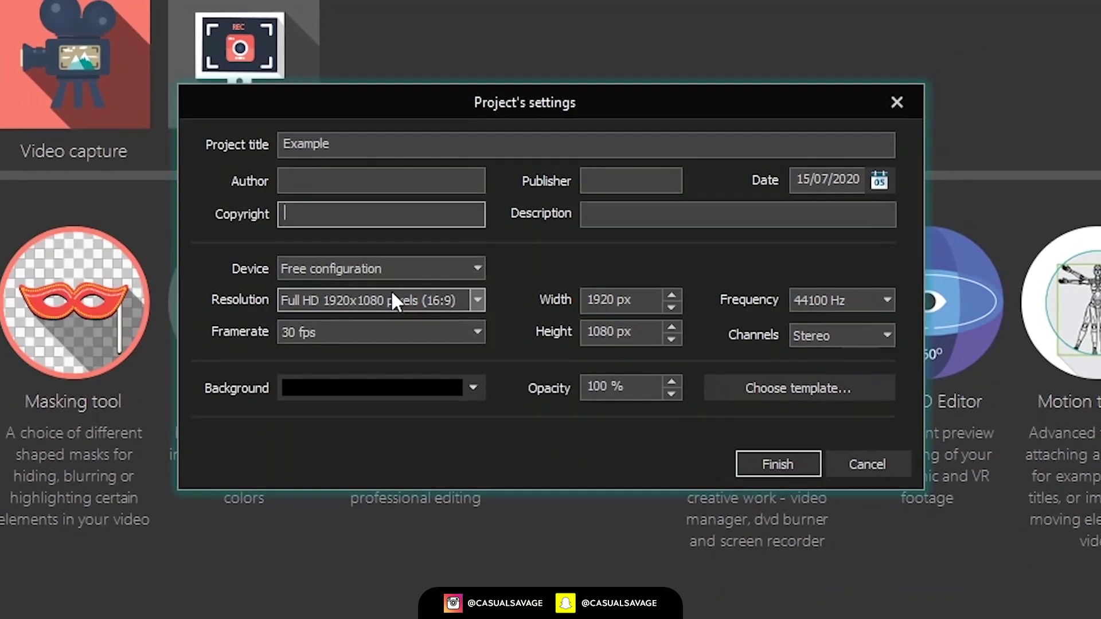
click(380, 299)
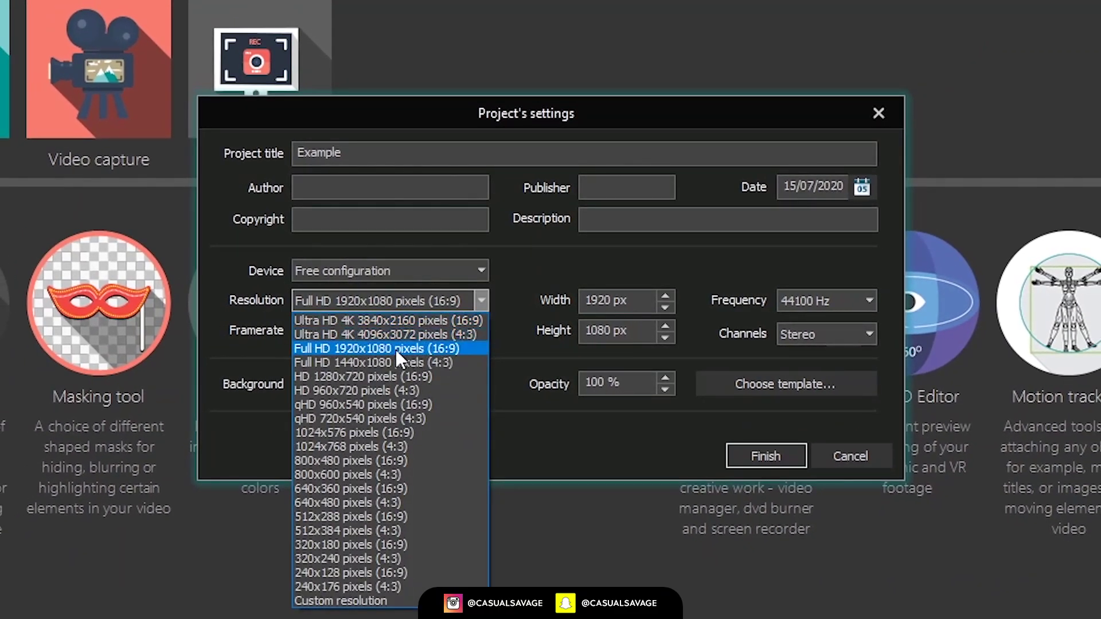
click(377, 349)
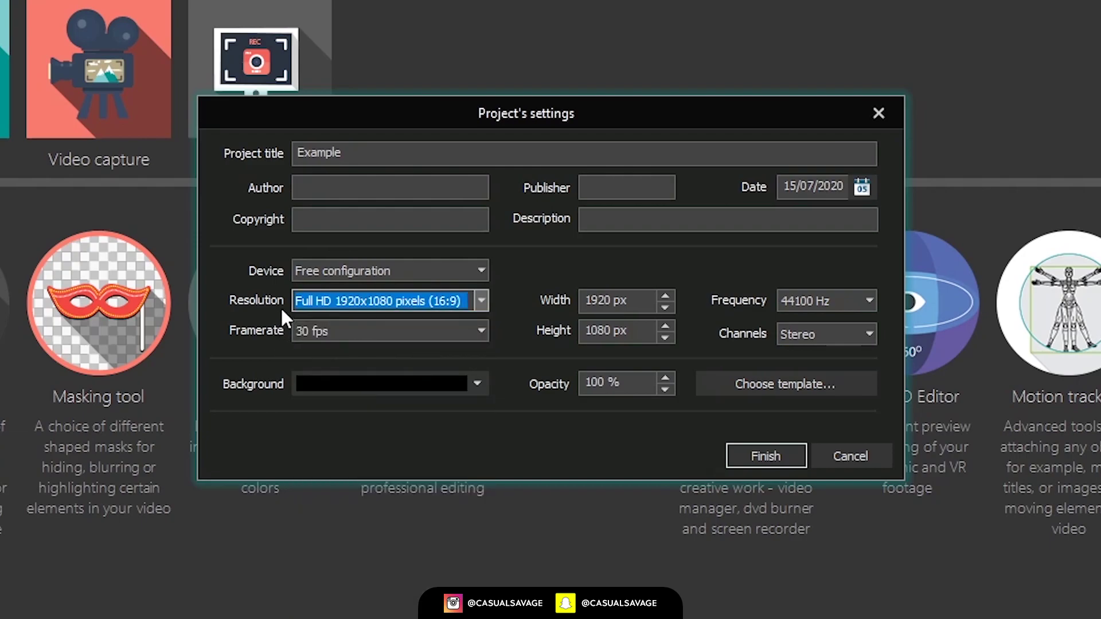
click(351, 331)
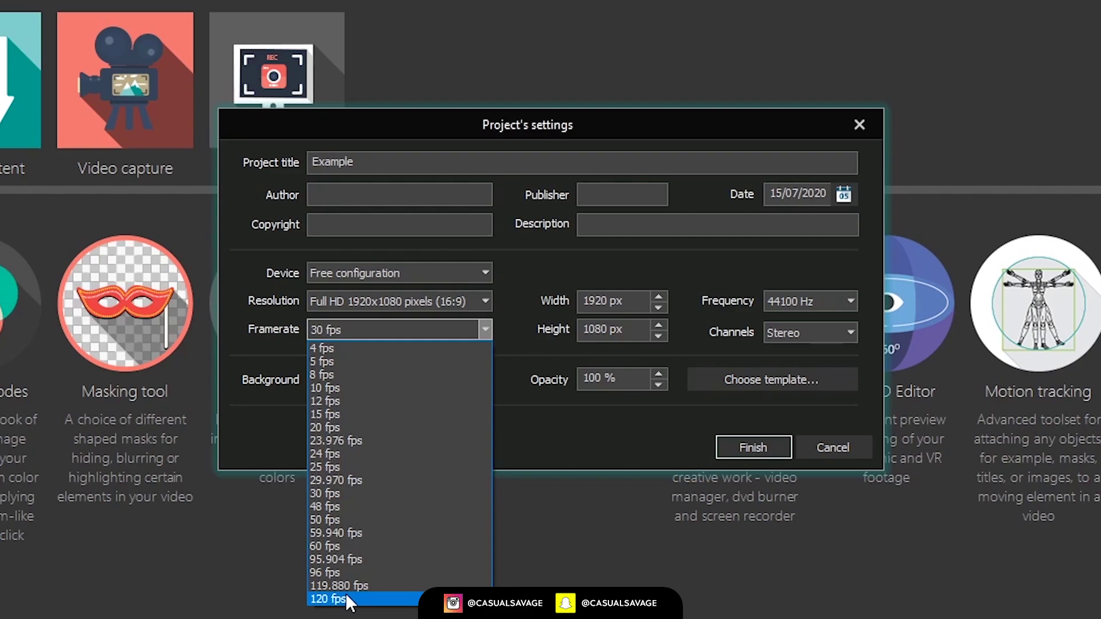
click(331, 547)
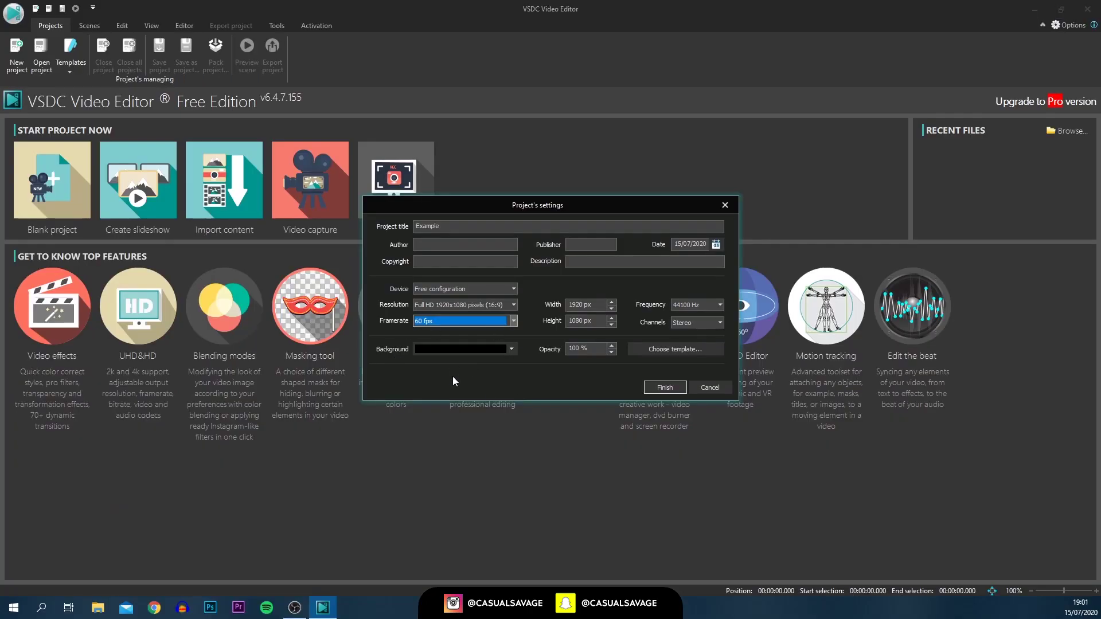
click(651, 391)
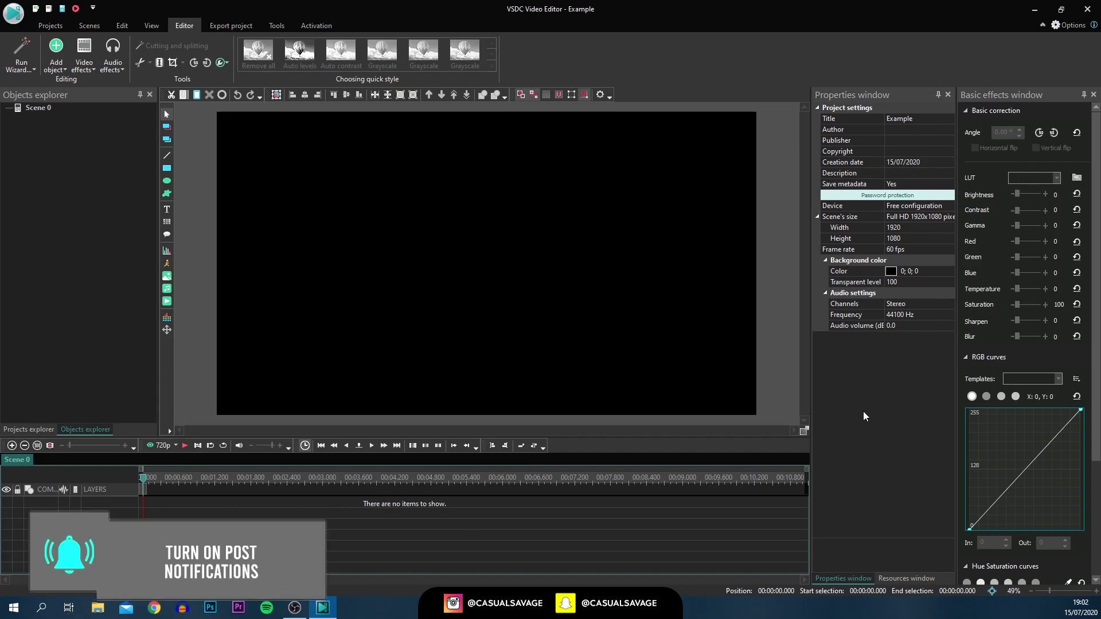
key(super+e)
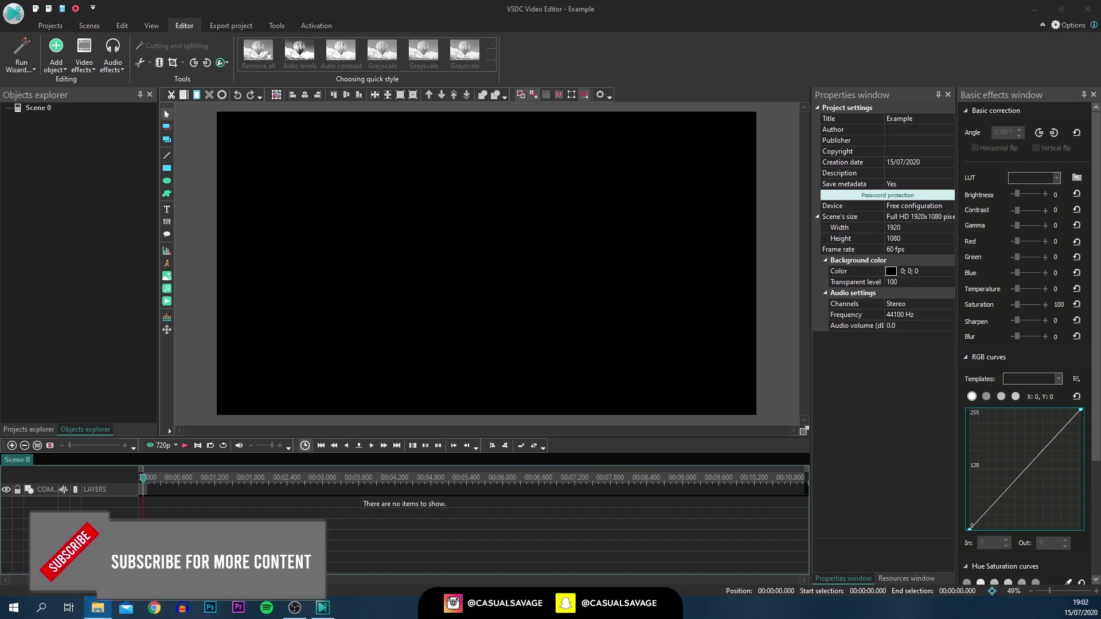
Step: Add the New York Yellow Cab stock video to Layer 1 and check frames near its end
drag(327, 543, 473, 487)
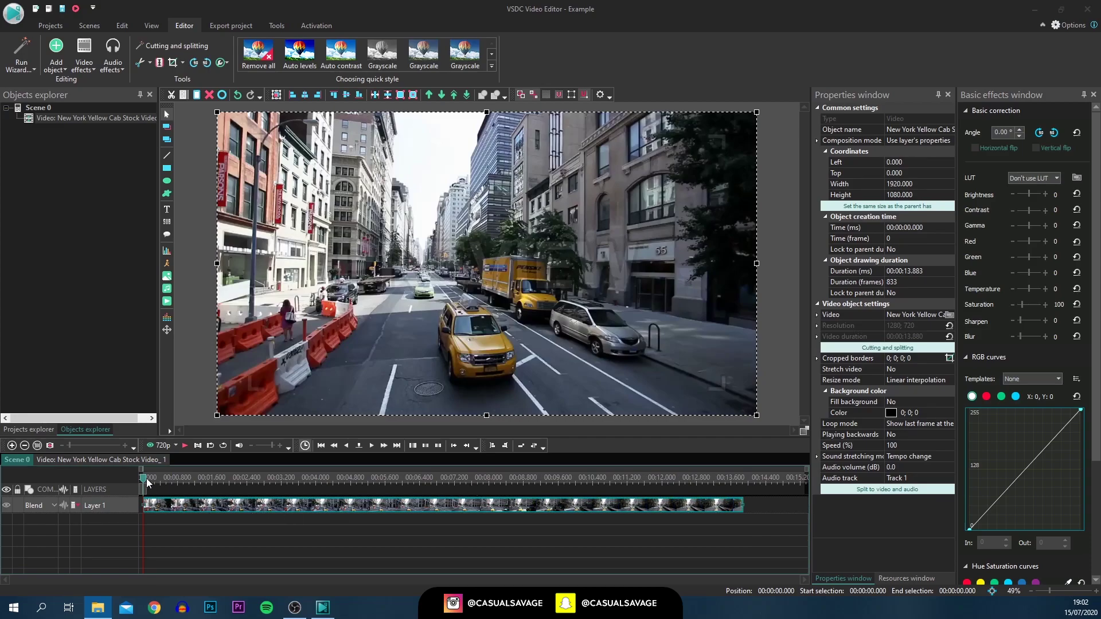
click(384, 487)
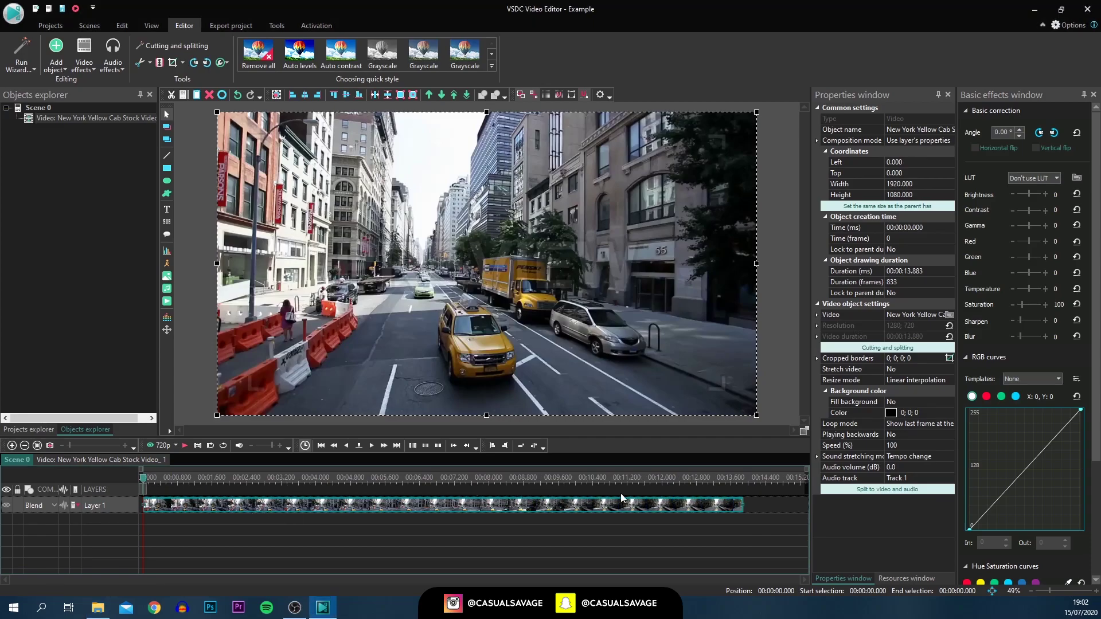
click(706, 487)
drag(285, 482, 298, 482)
click(548, 514)
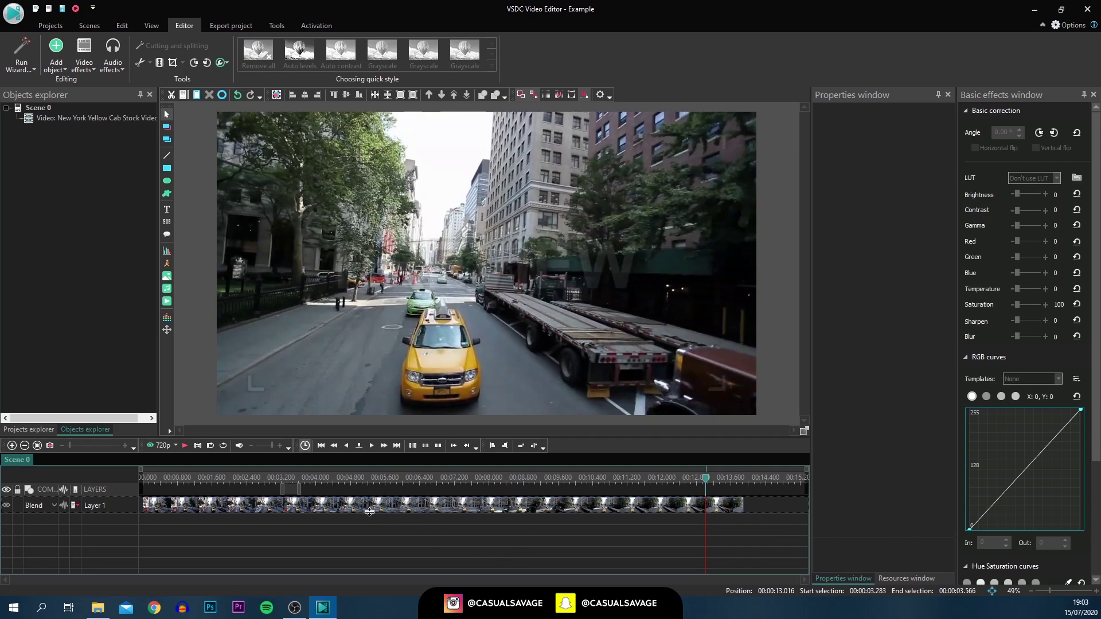
click(293, 510)
click(261, 510)
click(196, 535)
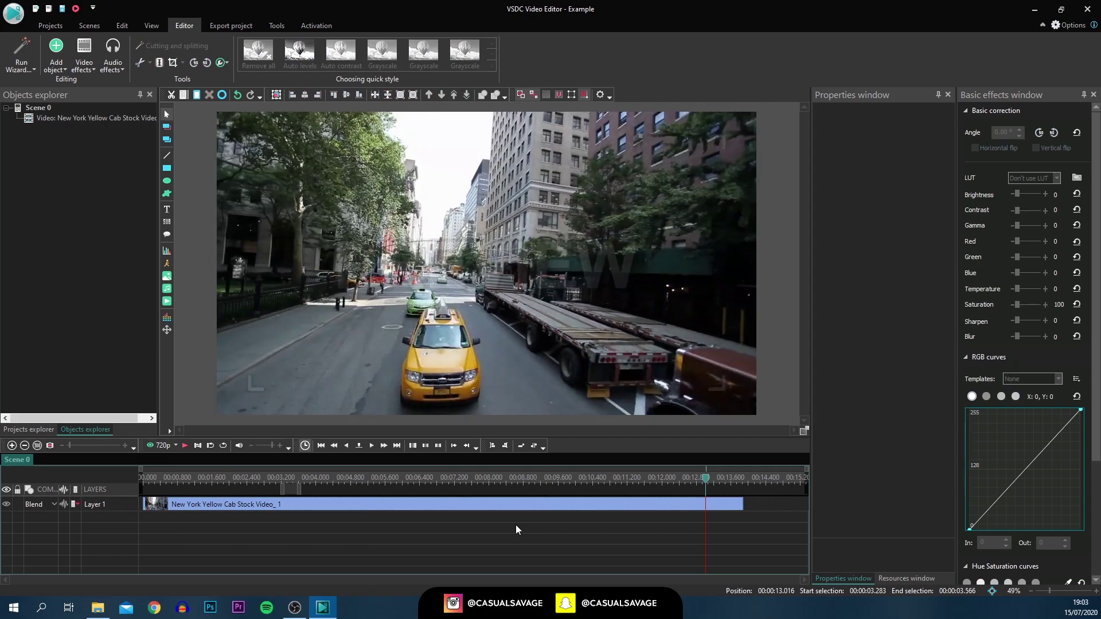
click(201, 508)
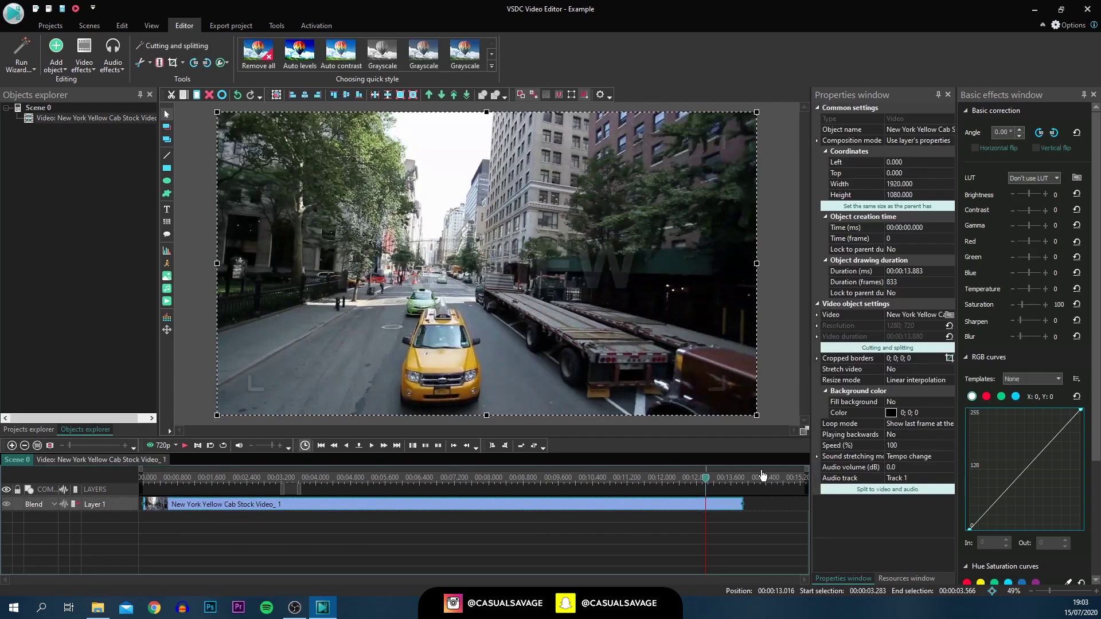
Step: Scrub through the taxi clip's frames and enlarge the Layer 1 row to show thumbnails
click(702, 480)
drag(701, 480, 251, 480)
click(605, 477)
click(648, 477)
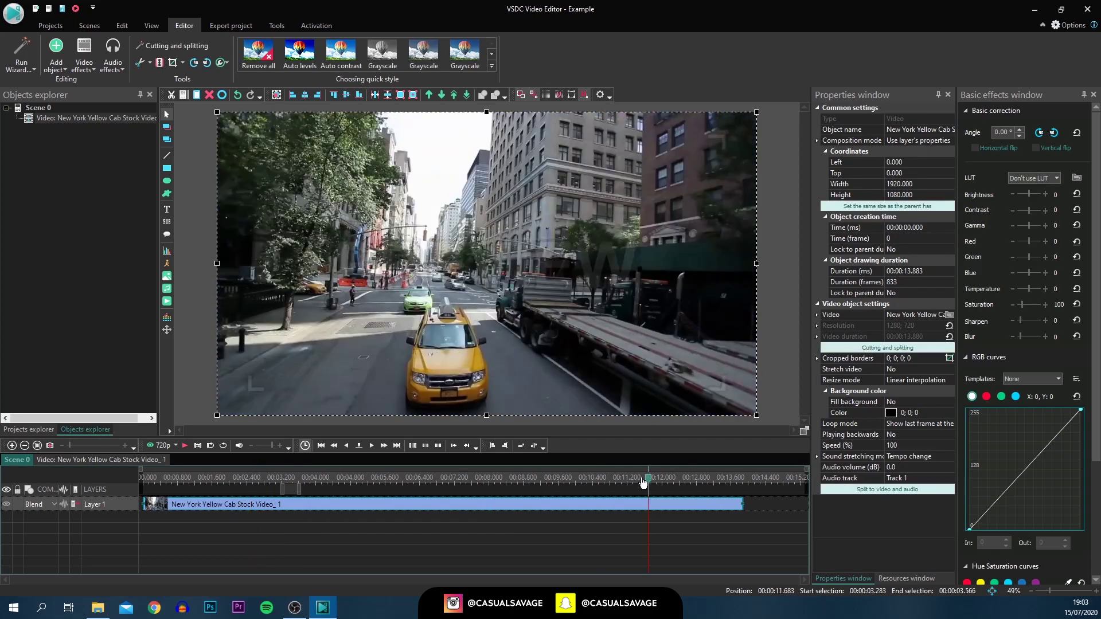
click(209, 481)
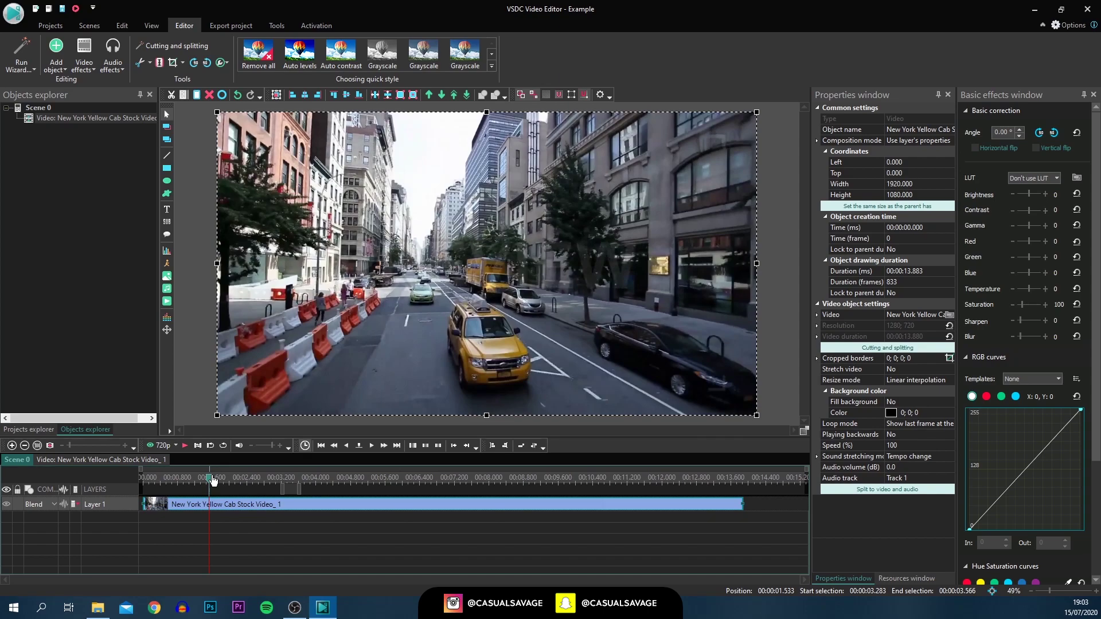
click(480, 539)
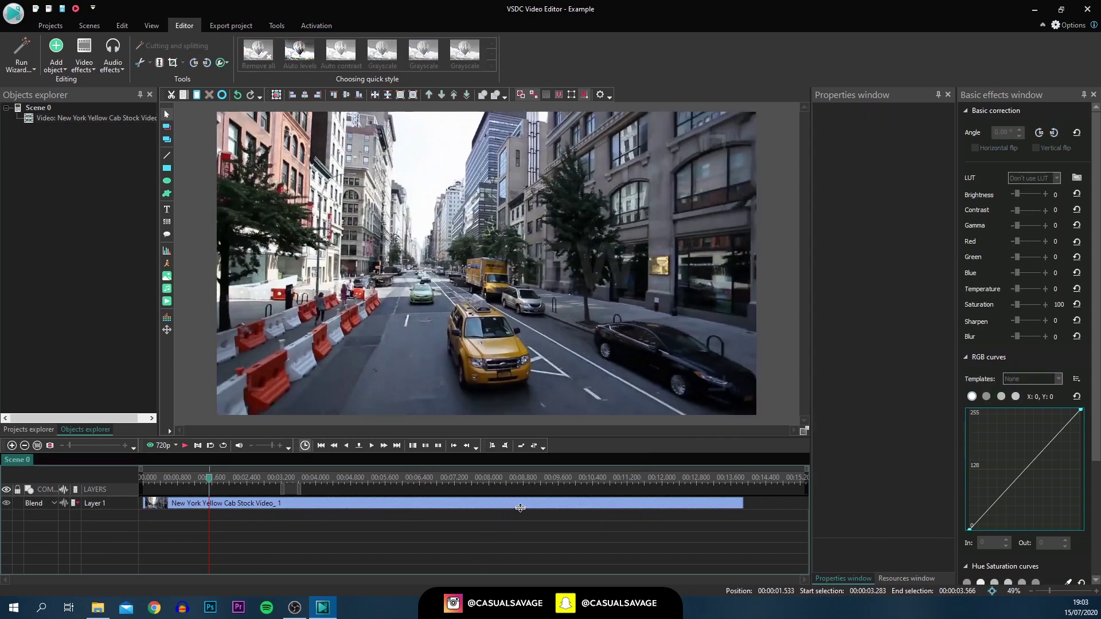
click(520, 508)
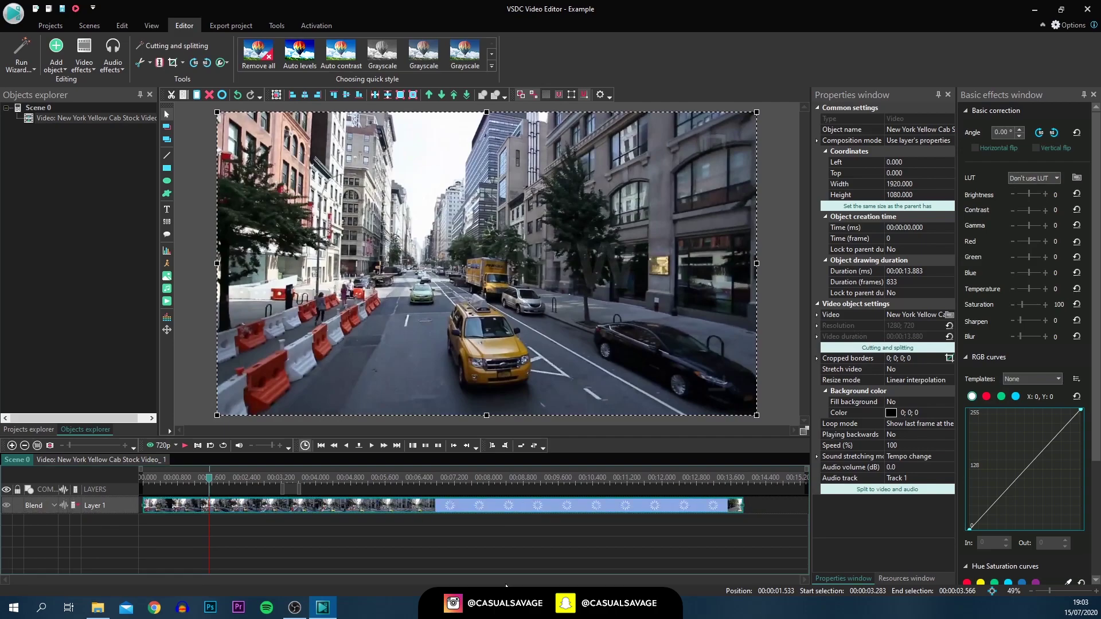
drag(480, 512, 484, 533)
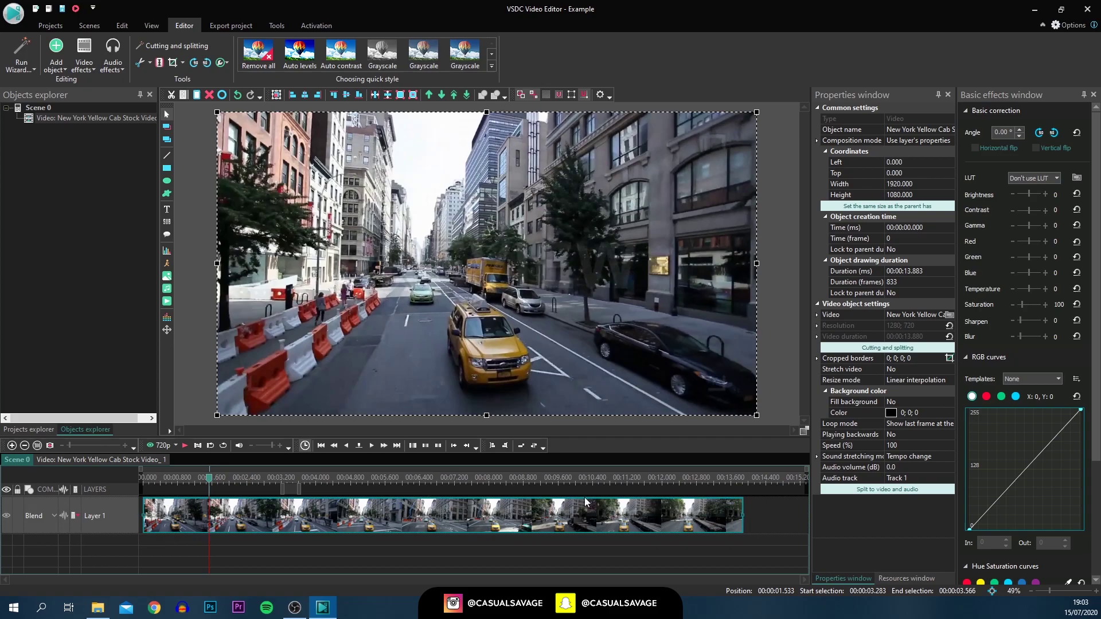
drag(217, 482, 356, 485)
Step: Play the start of the taxi clip, then lower the preview quality to 360p
click(147, 501)
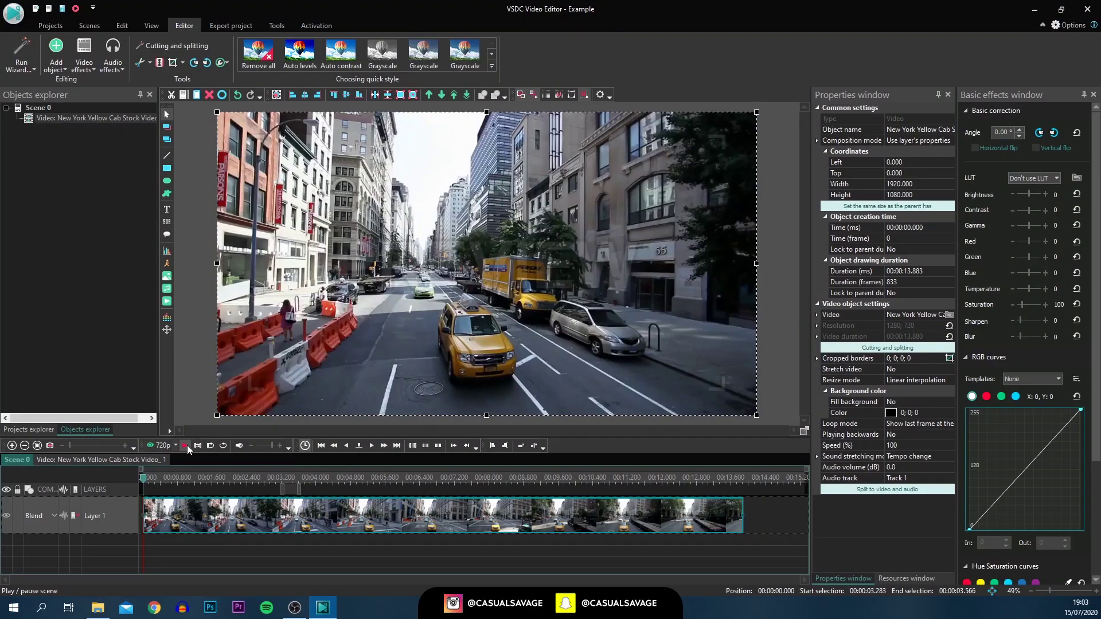
click(185, 446)
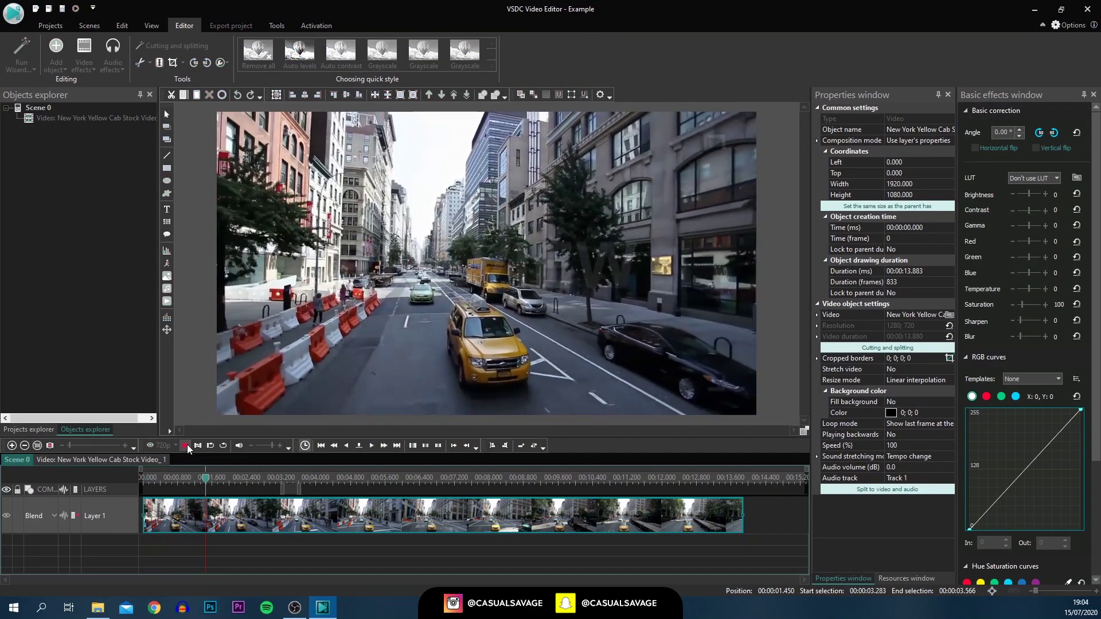
click(187, 445)
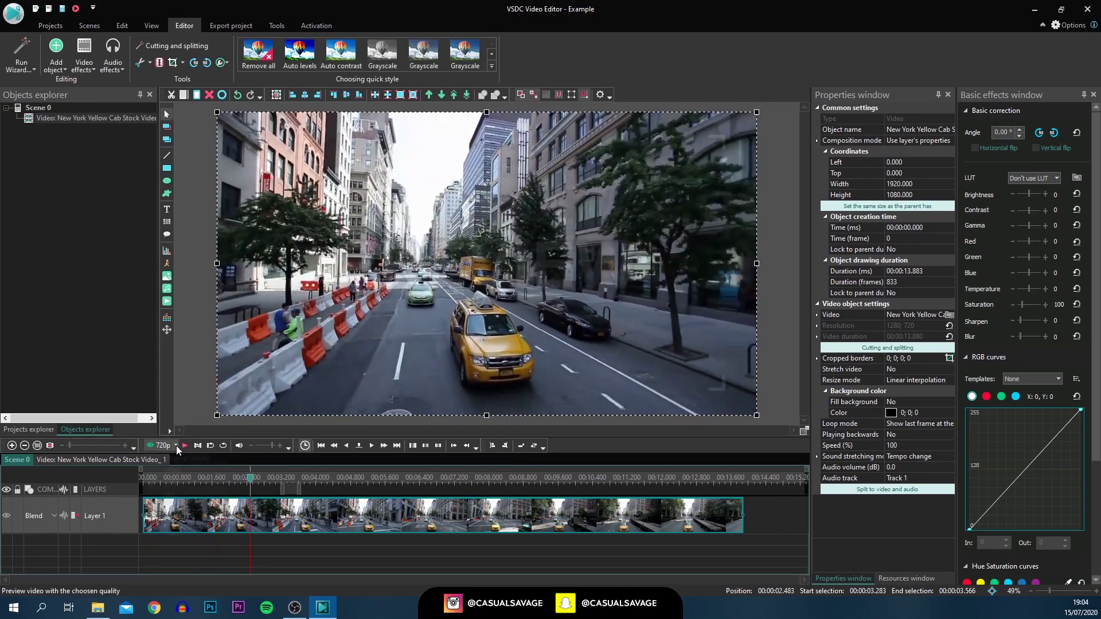
click(176, 446)
click(176, 508)
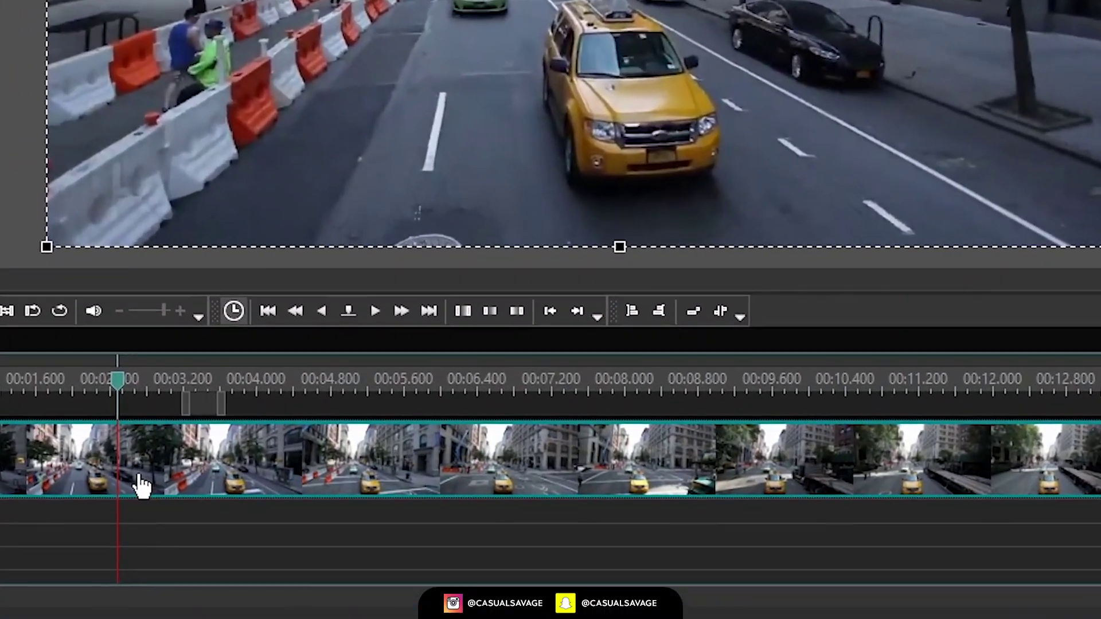
mouse_move(180, 499)
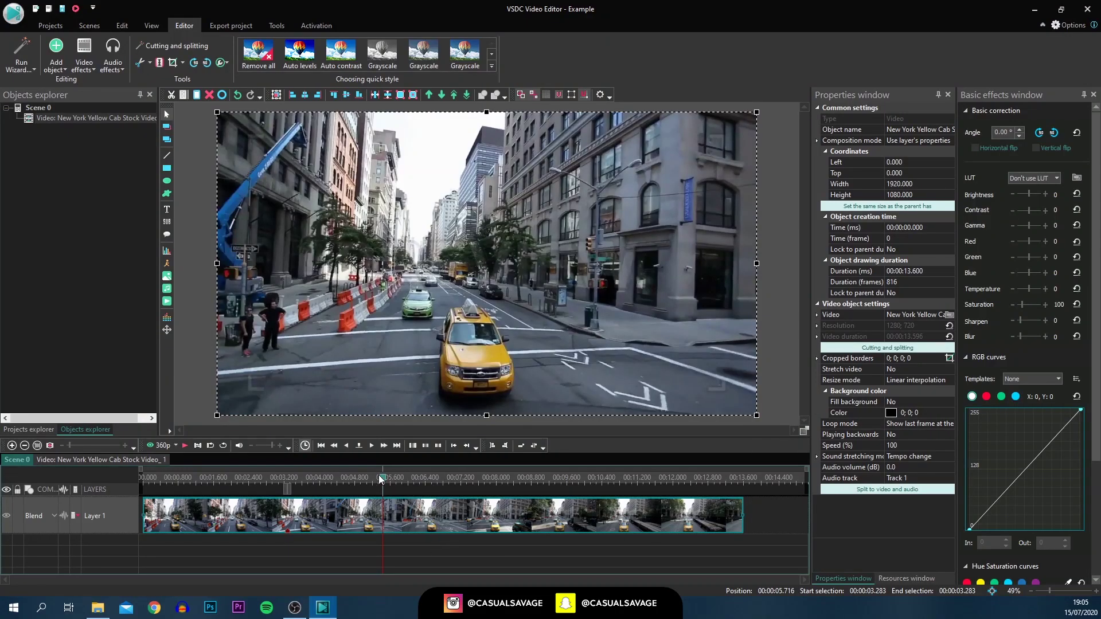
Step: Split the taxi clip at 7.316 s and place both parts end to end on Layer 1
drag(384, 480, 467, 492)
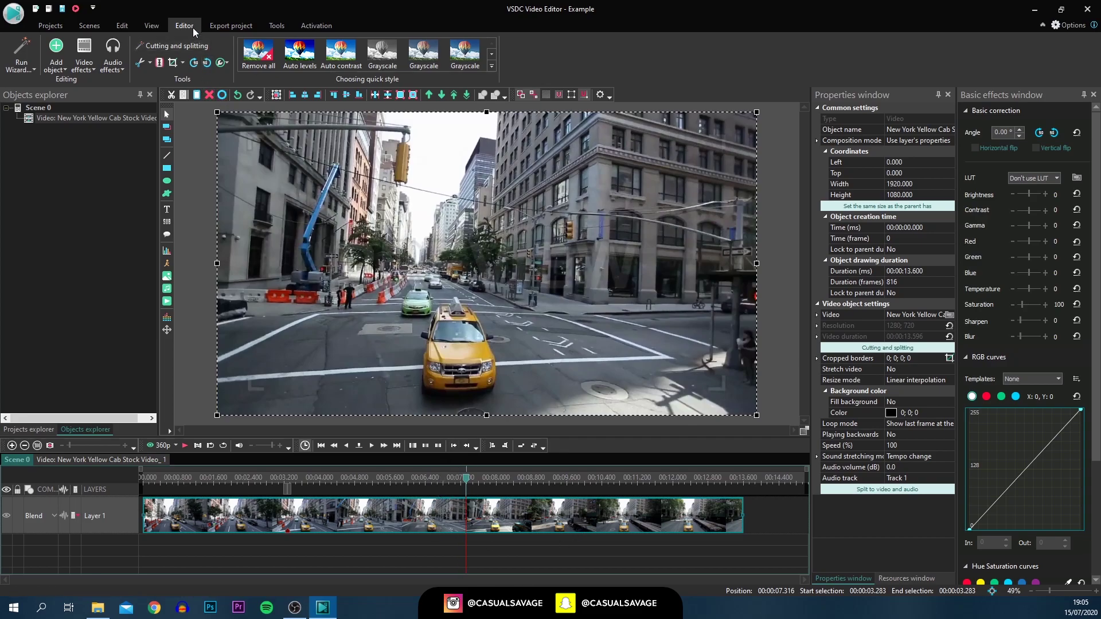
click(160, 63)
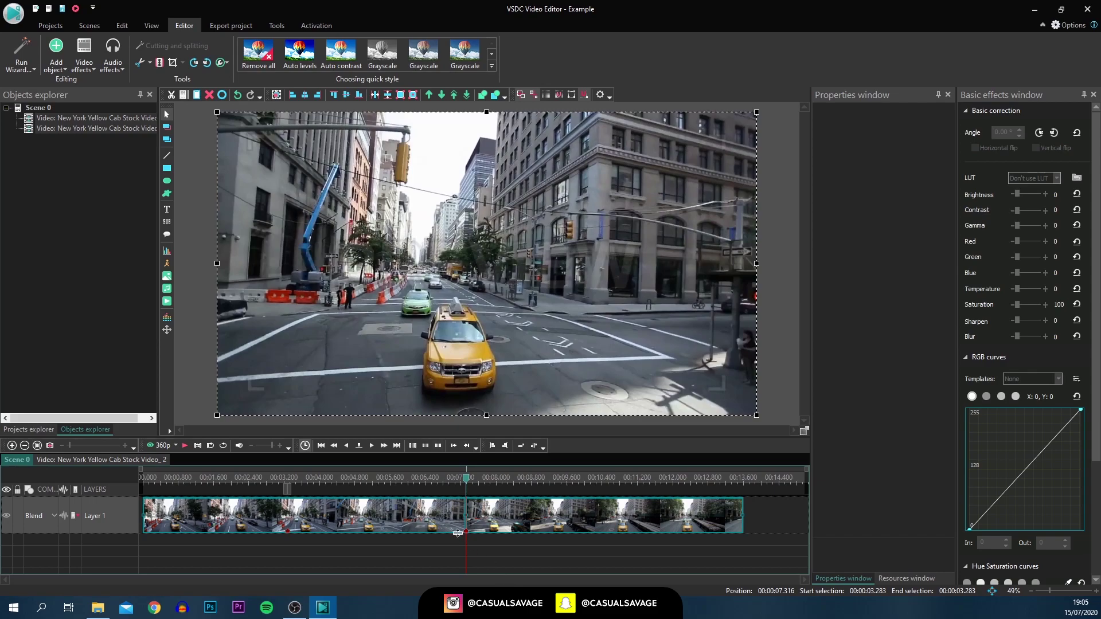
drag(482, 523, 603, 511)
click(312, 519)
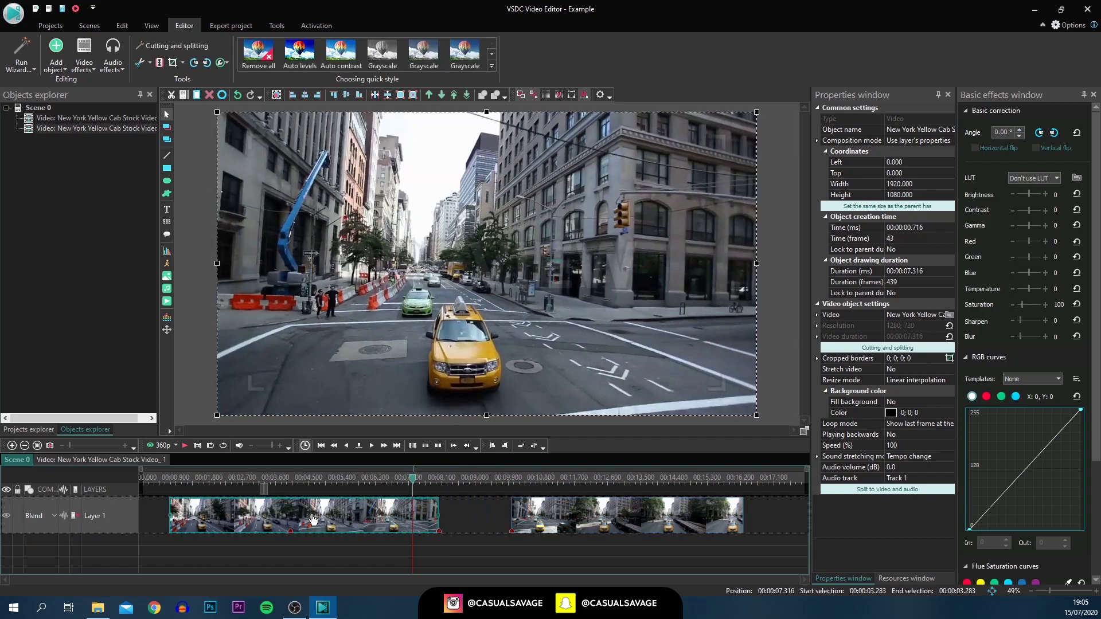
drag(312, 519, 285, 519)
click(353, 540)
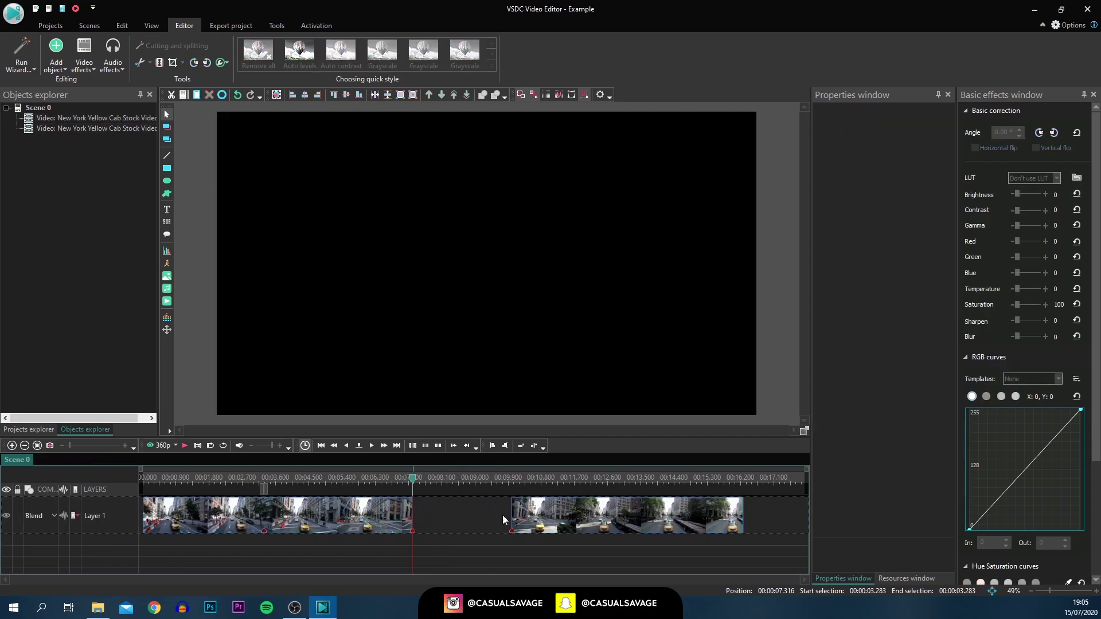
drag(514, 521, 415, 519)
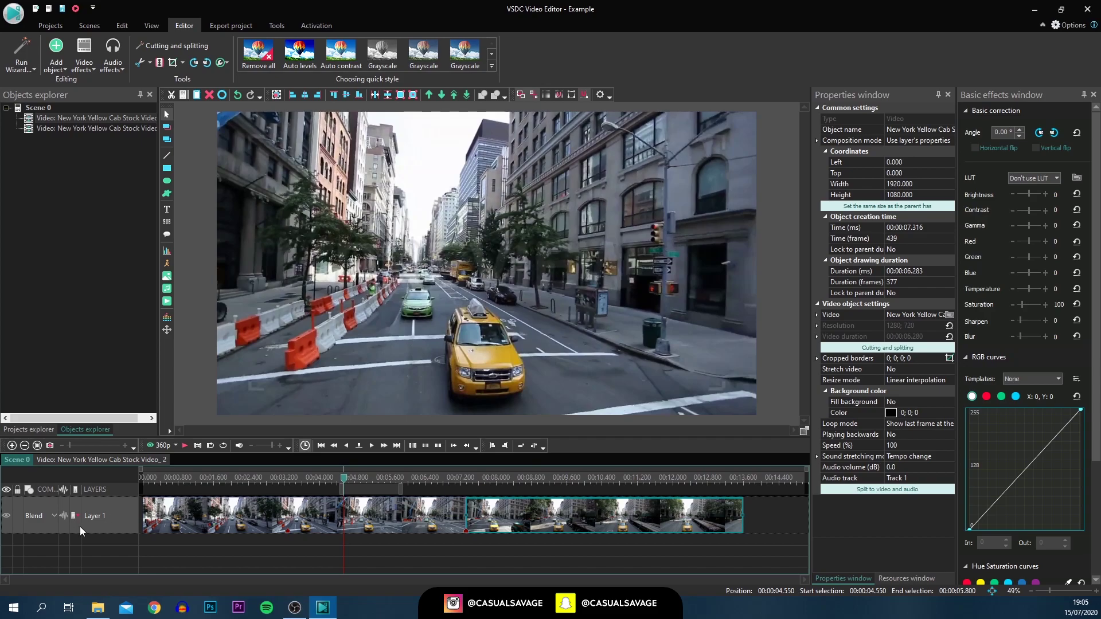
click(86, 522)
click(503, 522)
click(502, 522)
drag(493, 524, 491, 549)
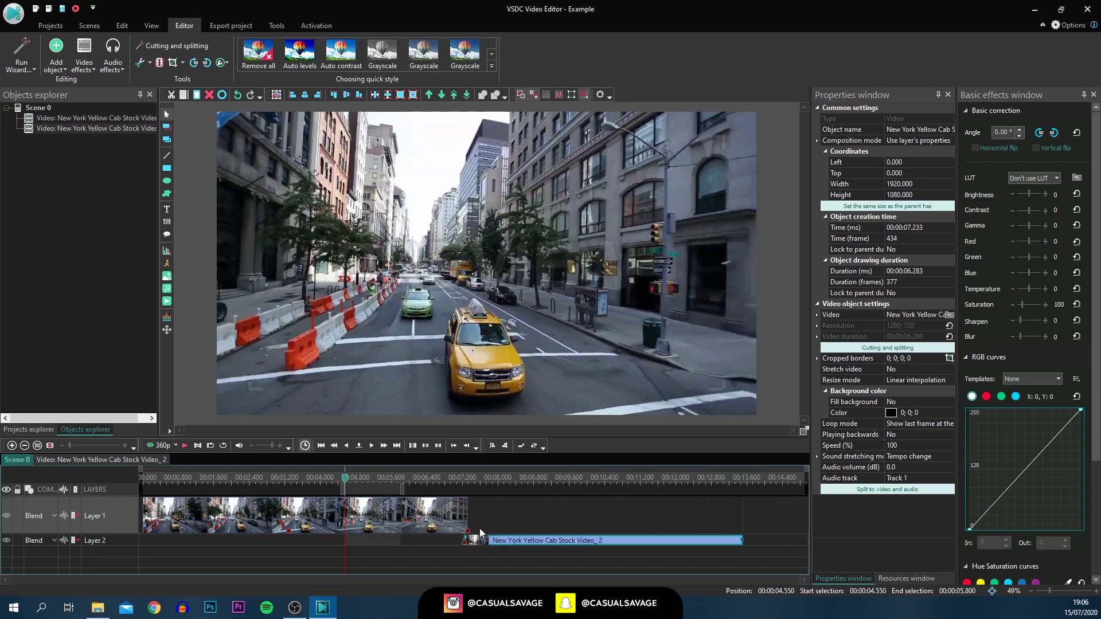
click(443, 549)
drag(438, 544, 439, 560)
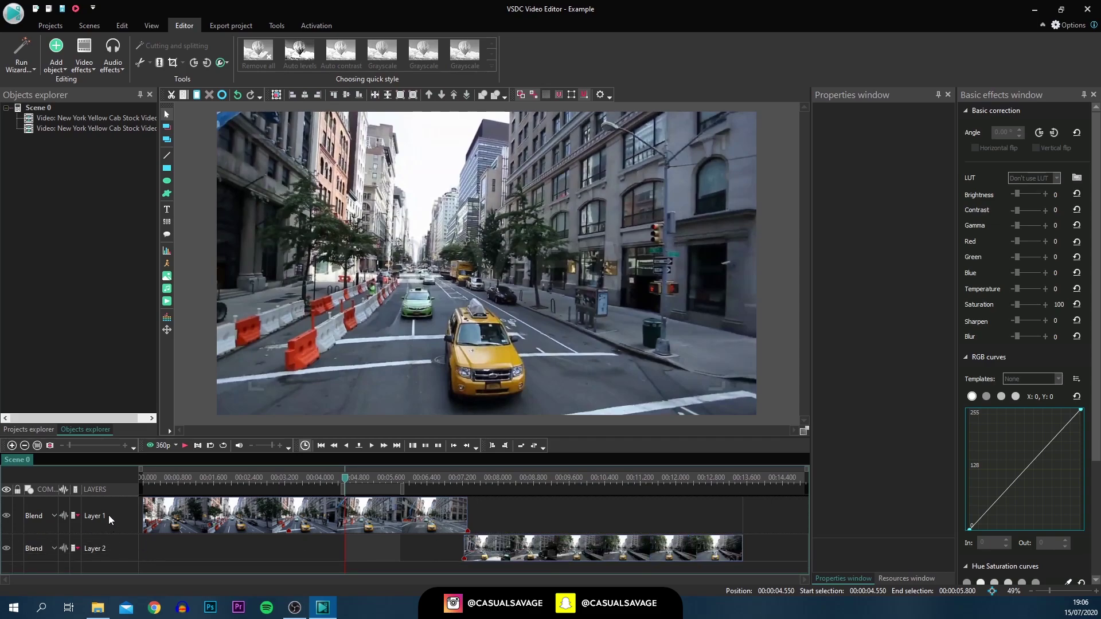
click(480, 549)
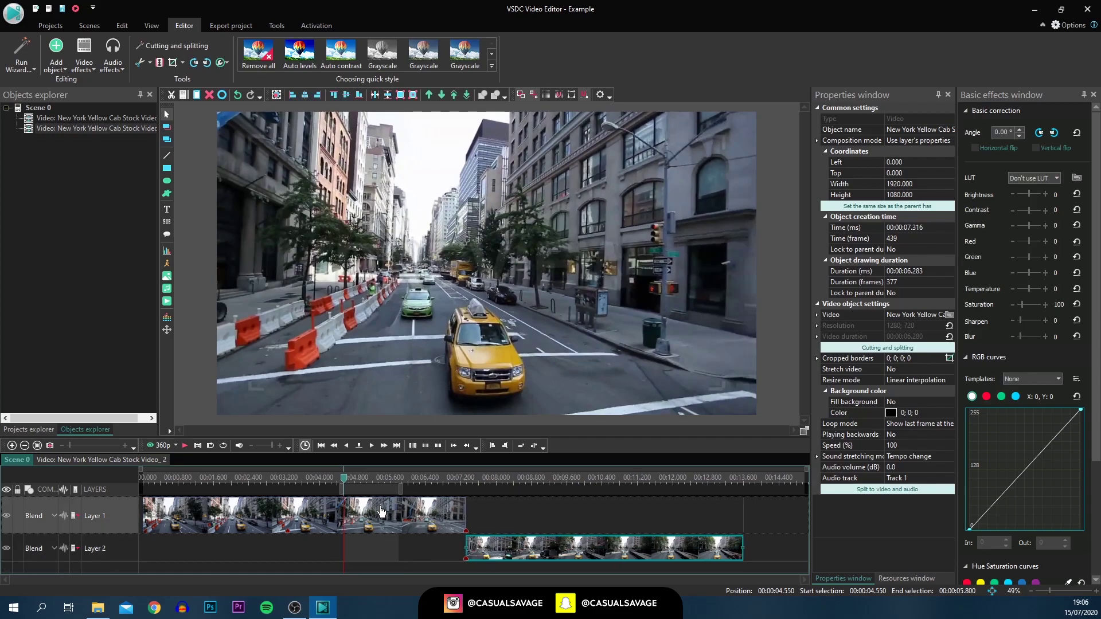
click(363, 460)
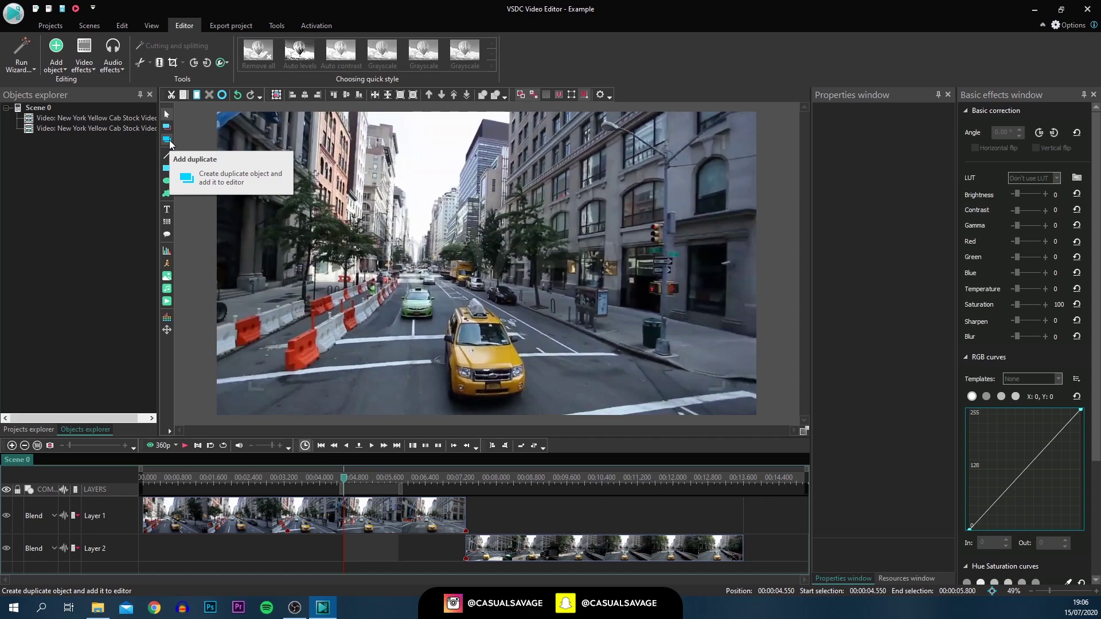
click(375, 519)
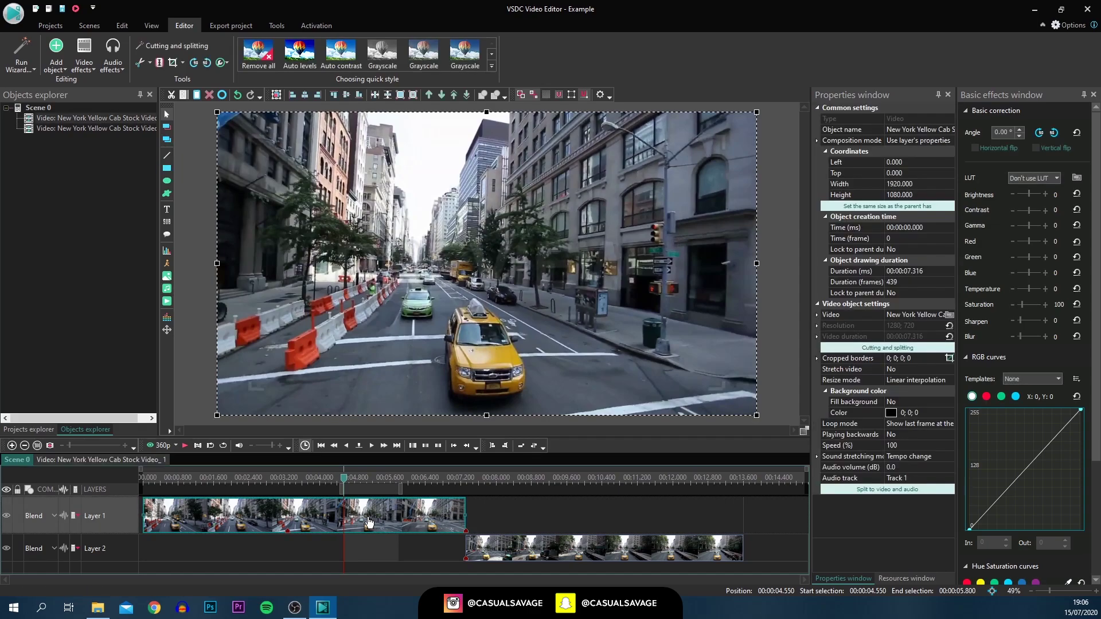
click(167, 139)
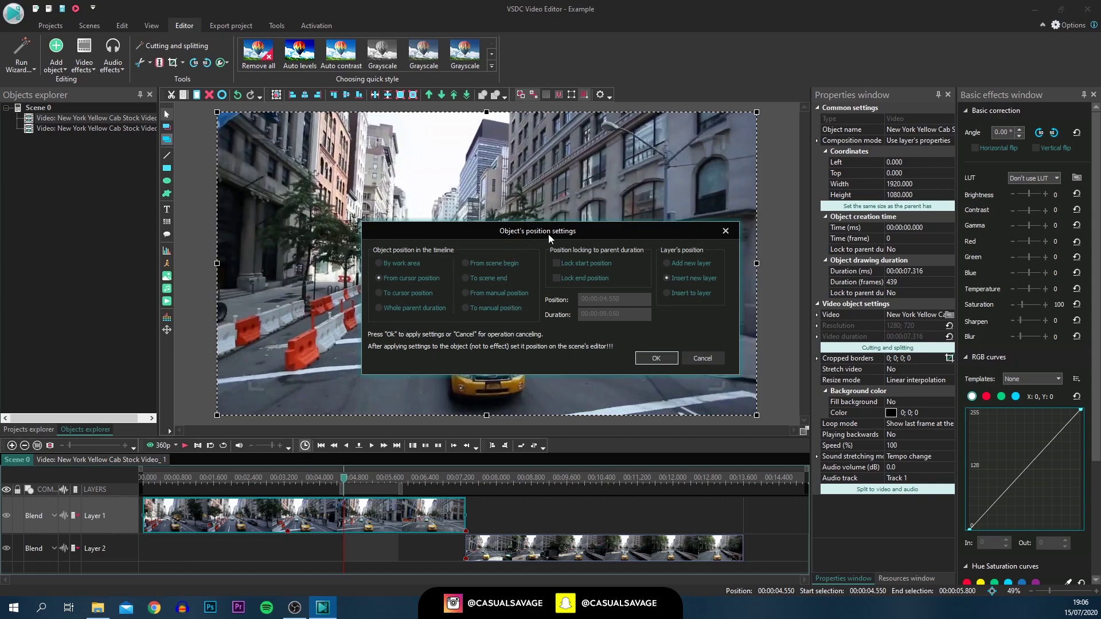
click(676, 265)
click(653, 357)
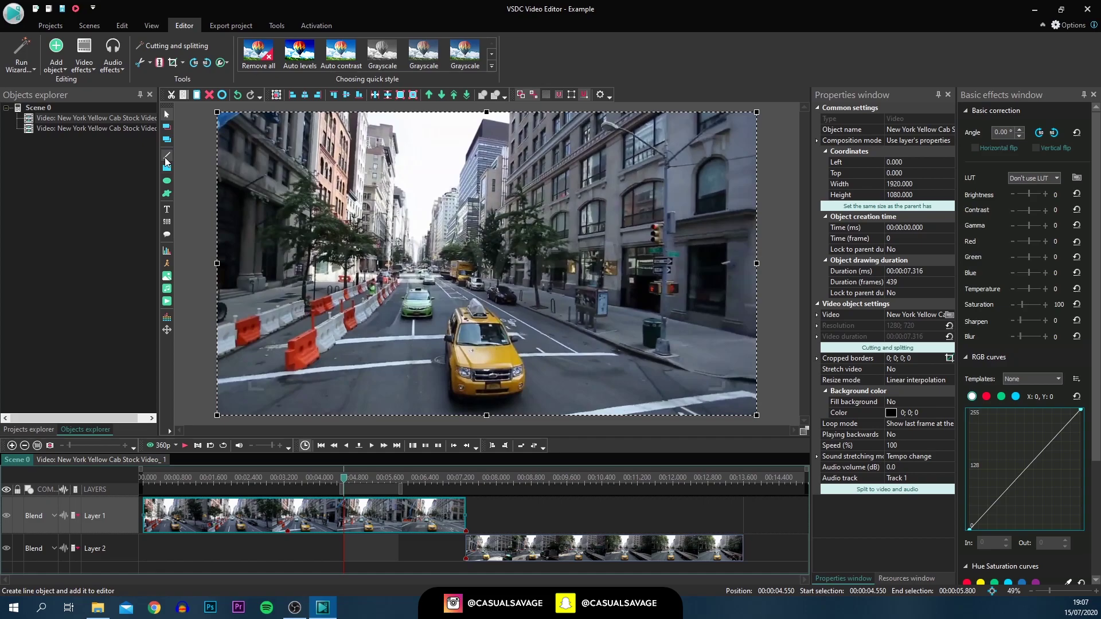
click(167, 196)
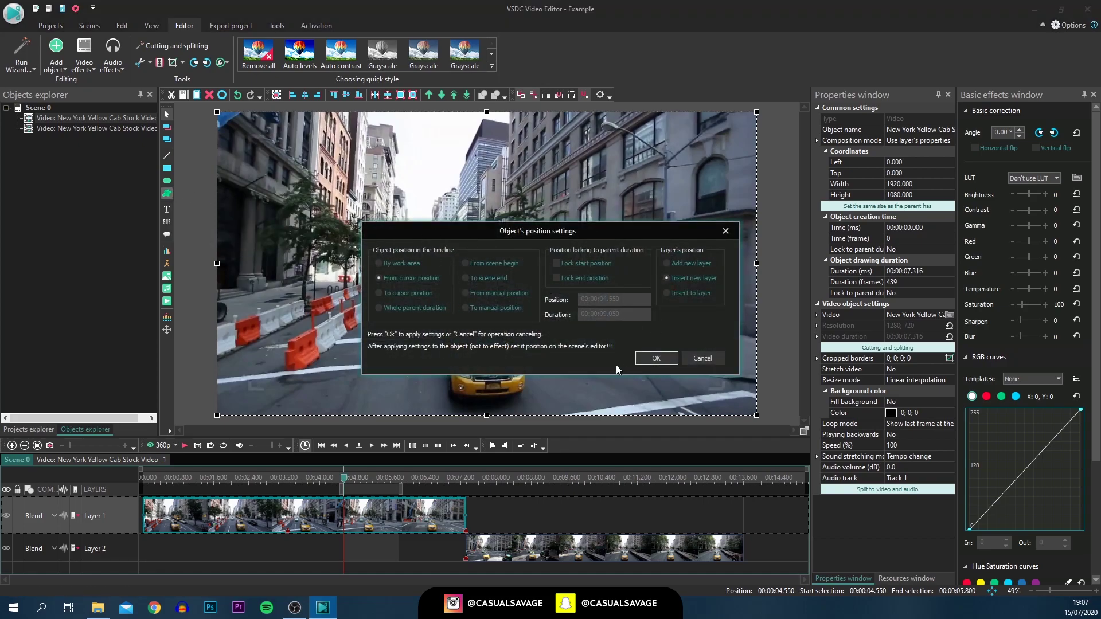
click(663, 357)
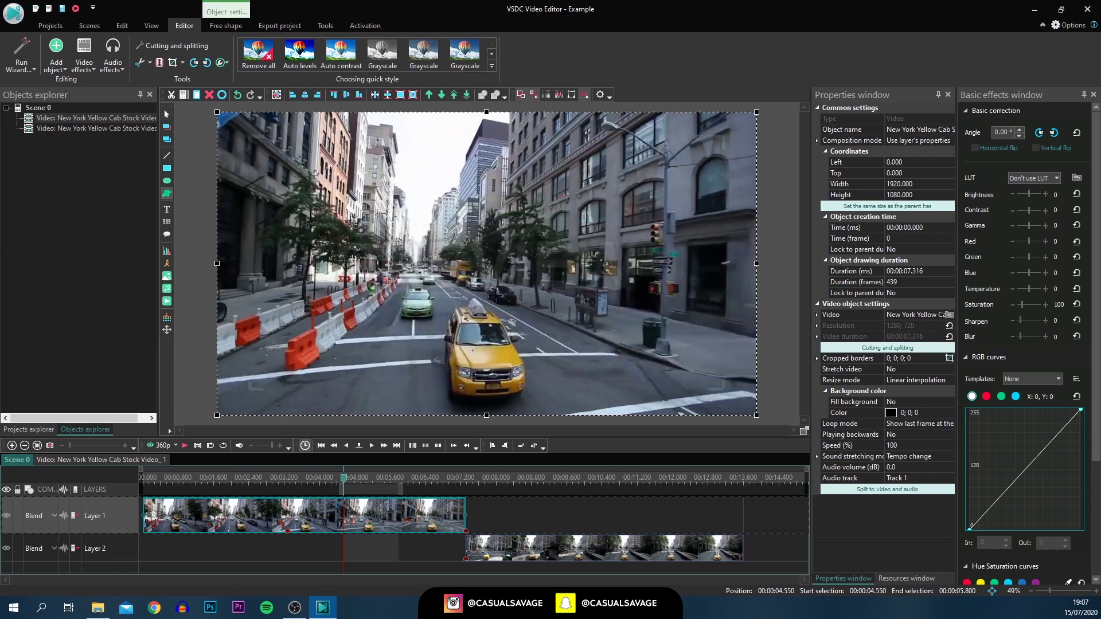
click(225, 26)
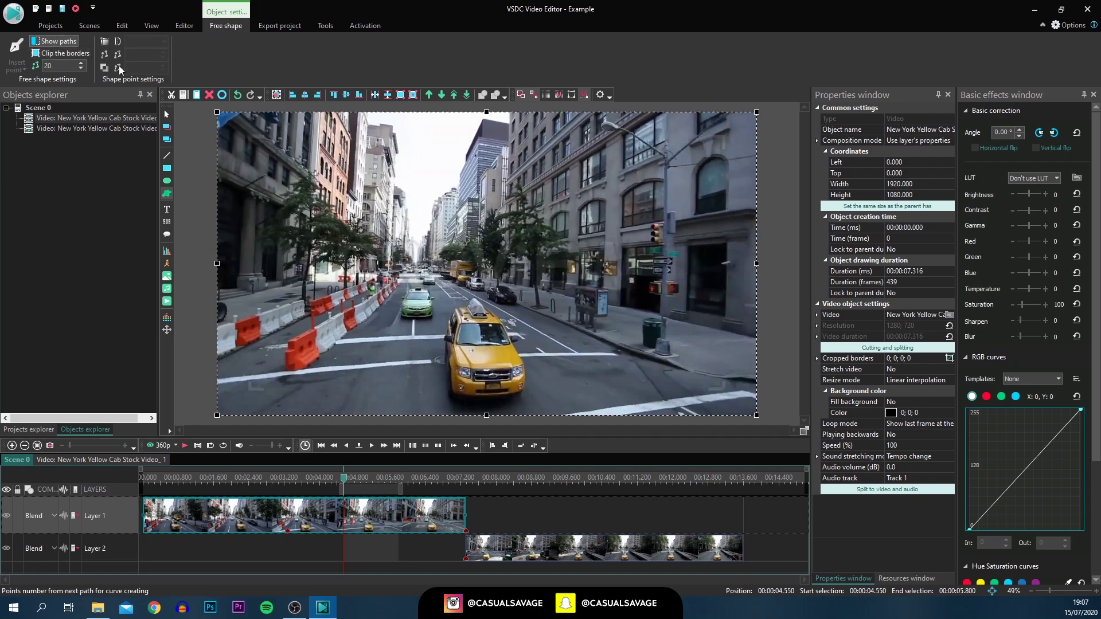
drag(272, 194, 392, 292)
drag(331, 244, 455, 243)
key(Delete)
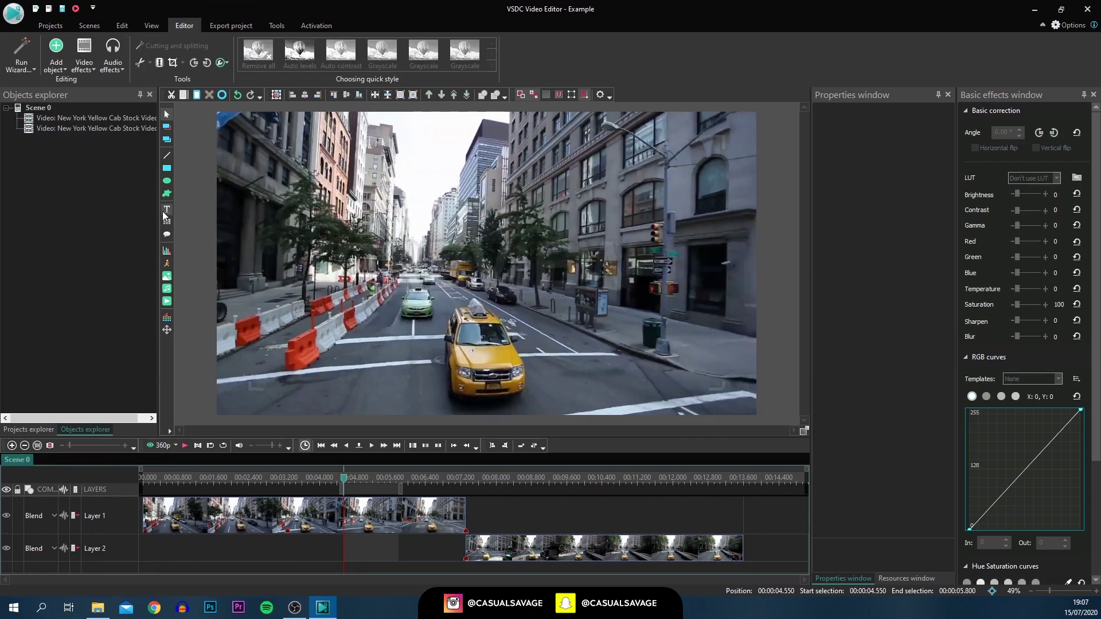
Step: Add a text object reading 'EXAMPLE' over the taxi footage
click(166, 211)
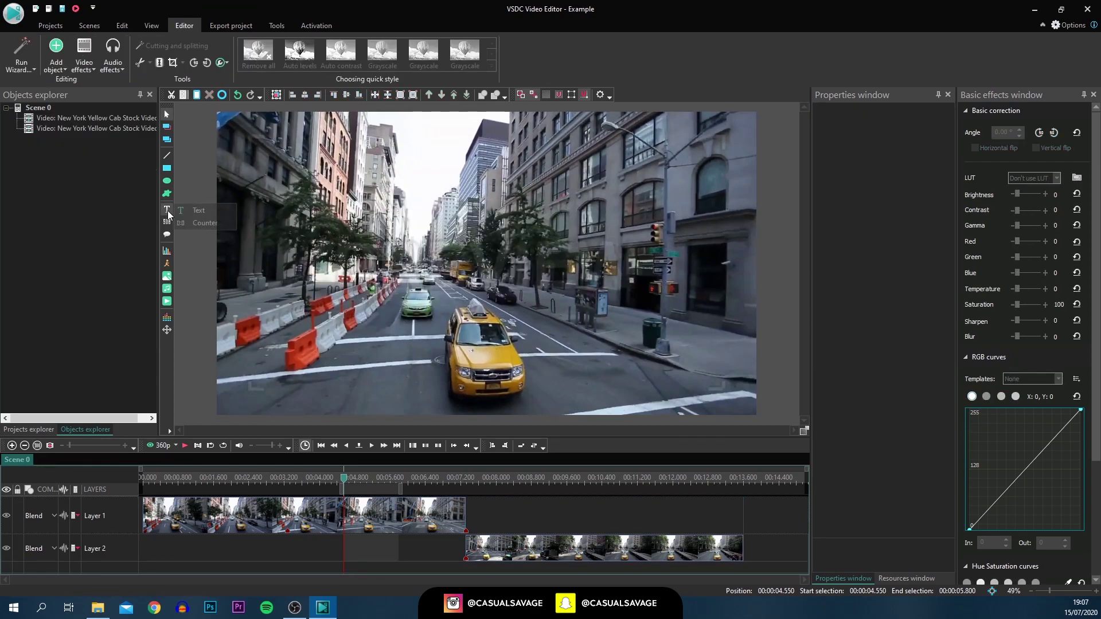
click(212, 215)
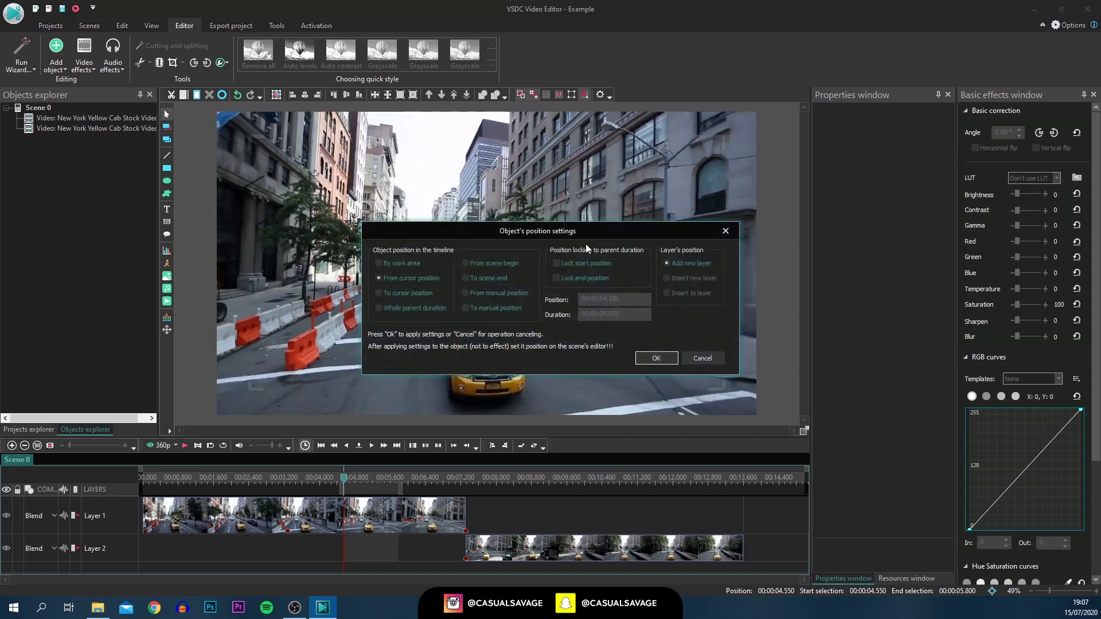
click(656, 358)
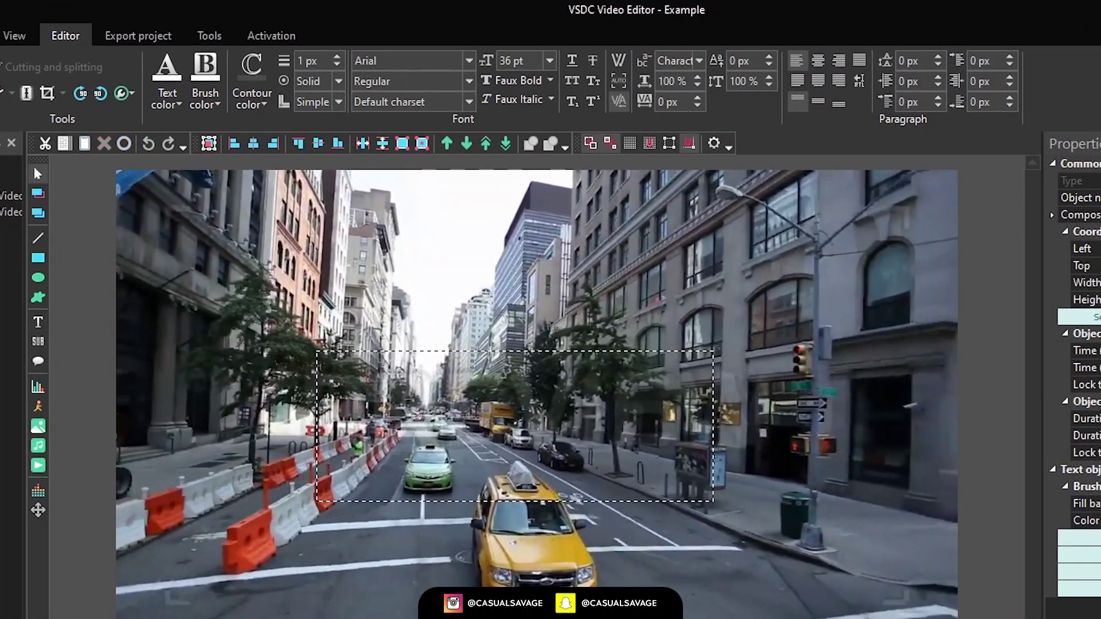
text(EXAMPLE)
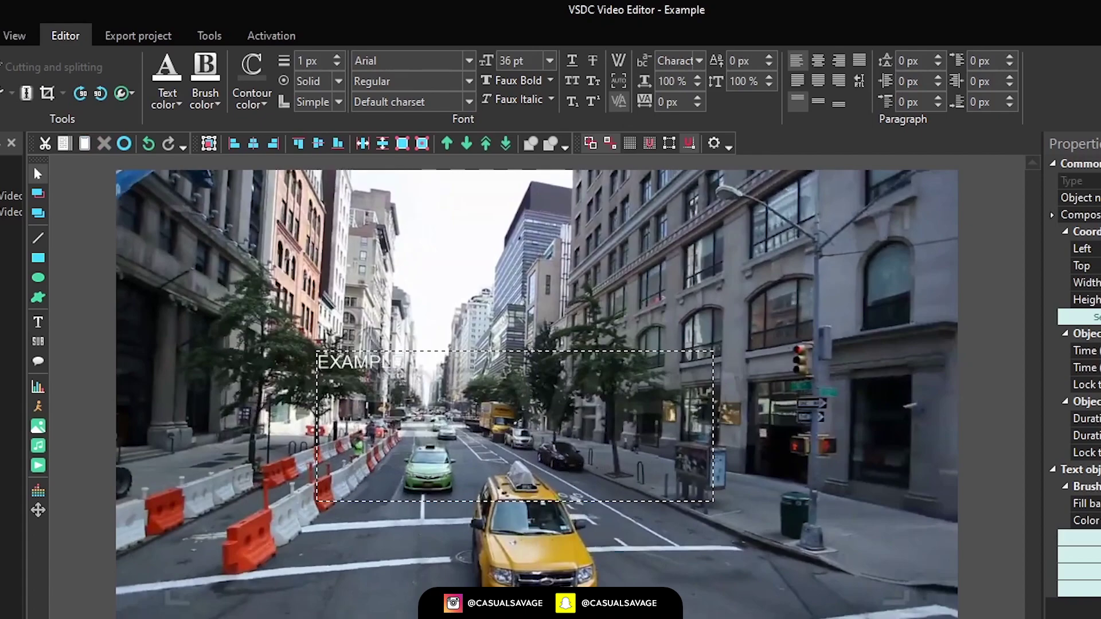
Step: Make the EXAMPLE title 144 pt Arial Black
key(ctrl+a)
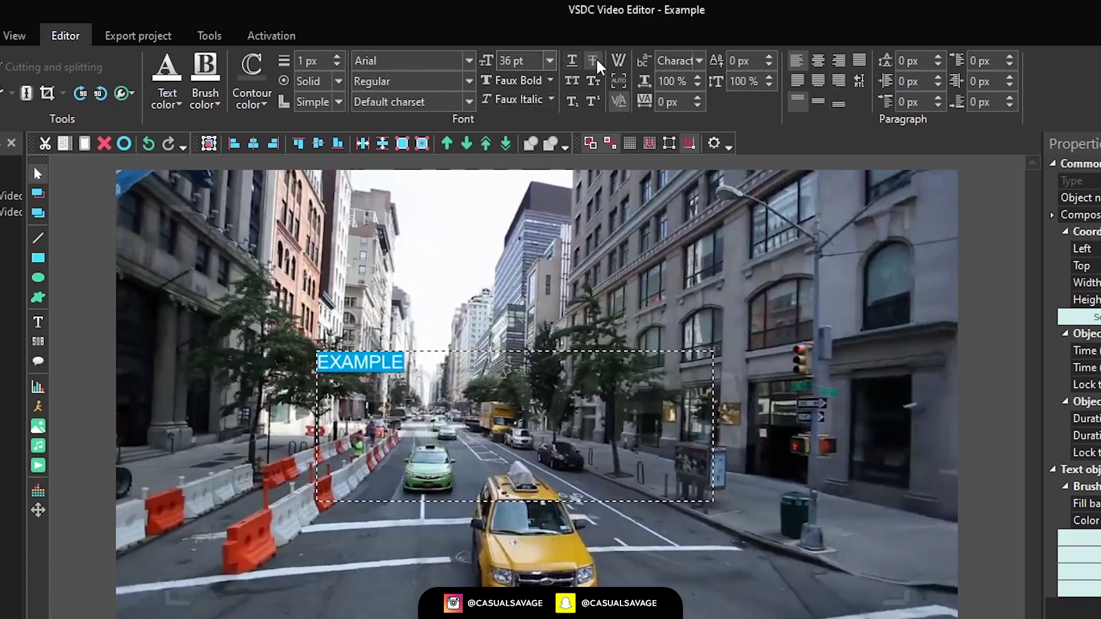
click(550, 66)
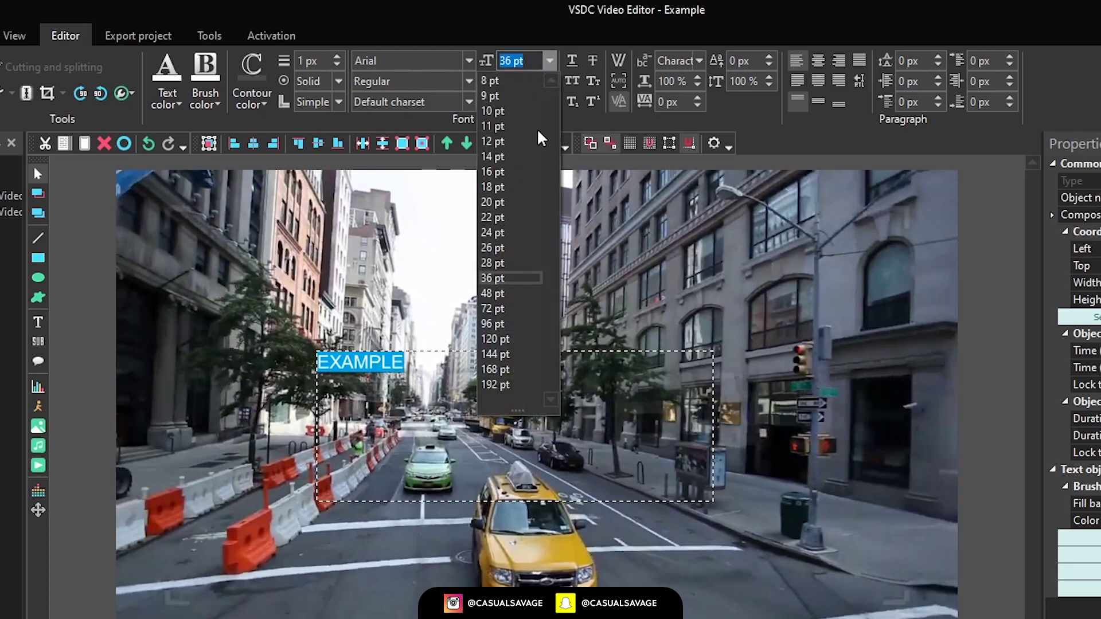
click(523, 356)
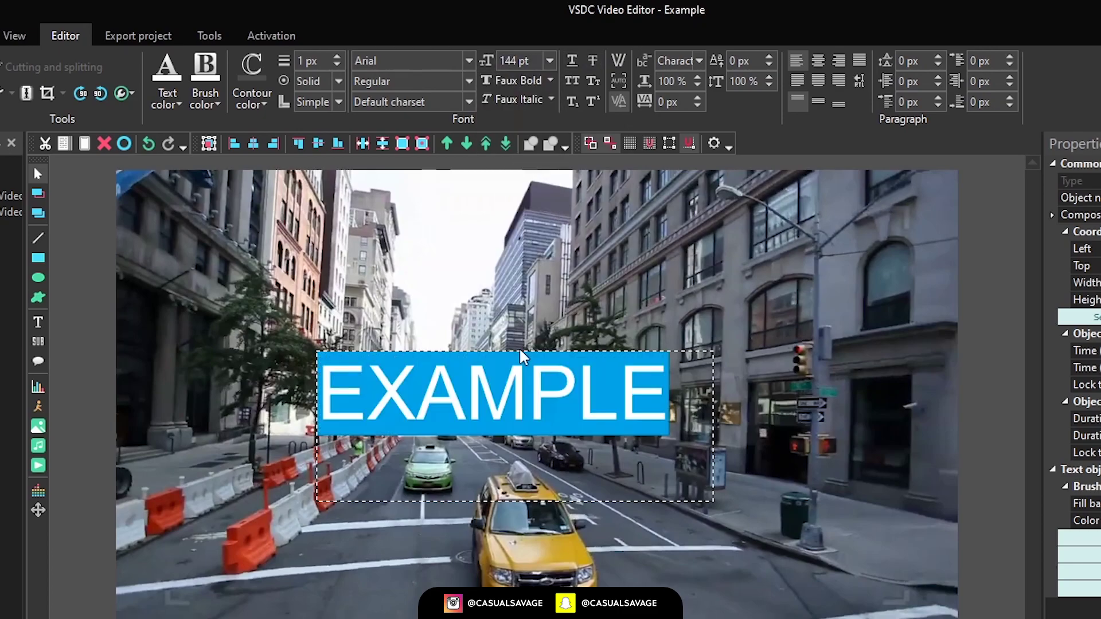
click(441, 103)
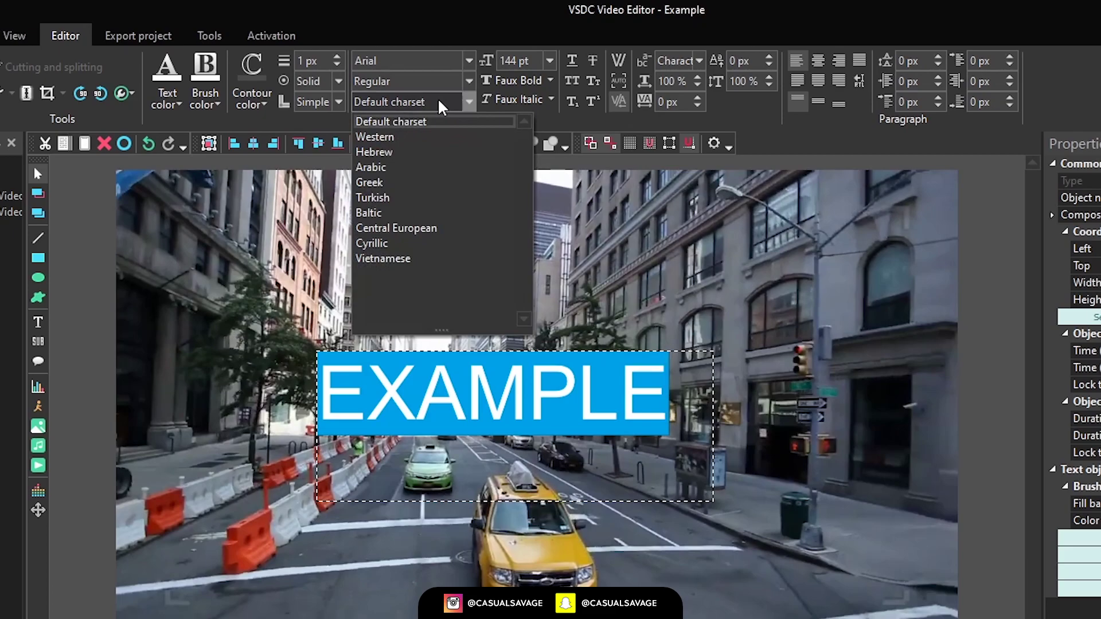
click(441, 84)
click(440, 83)
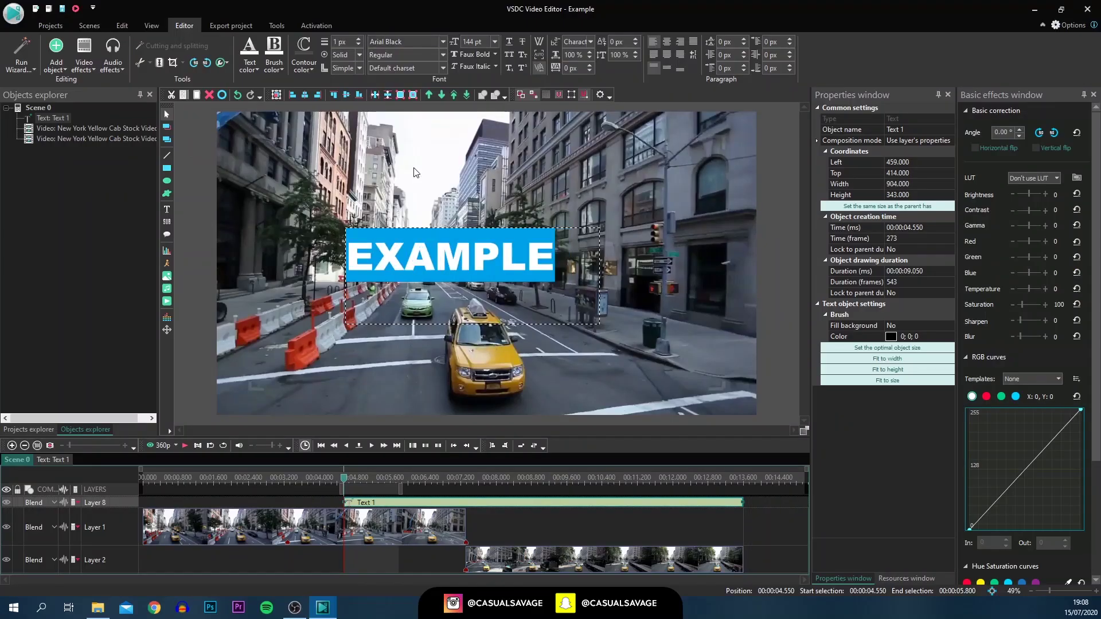
click(164, 109)
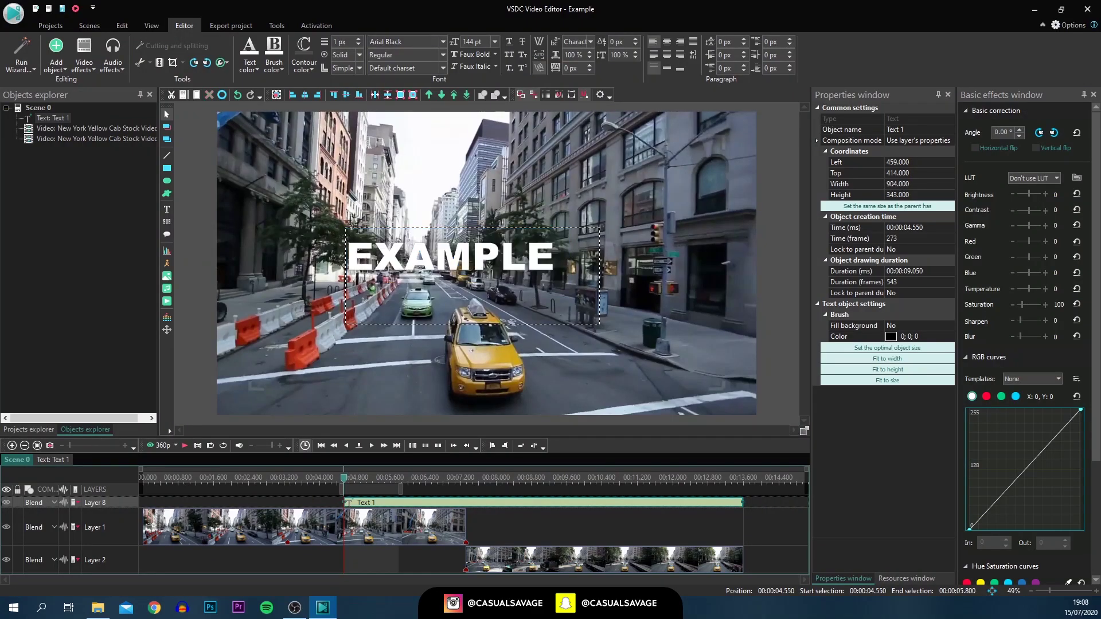
Step: Centre the EXAMPLE title vertically and horizontally in the frame
click(448, 284)
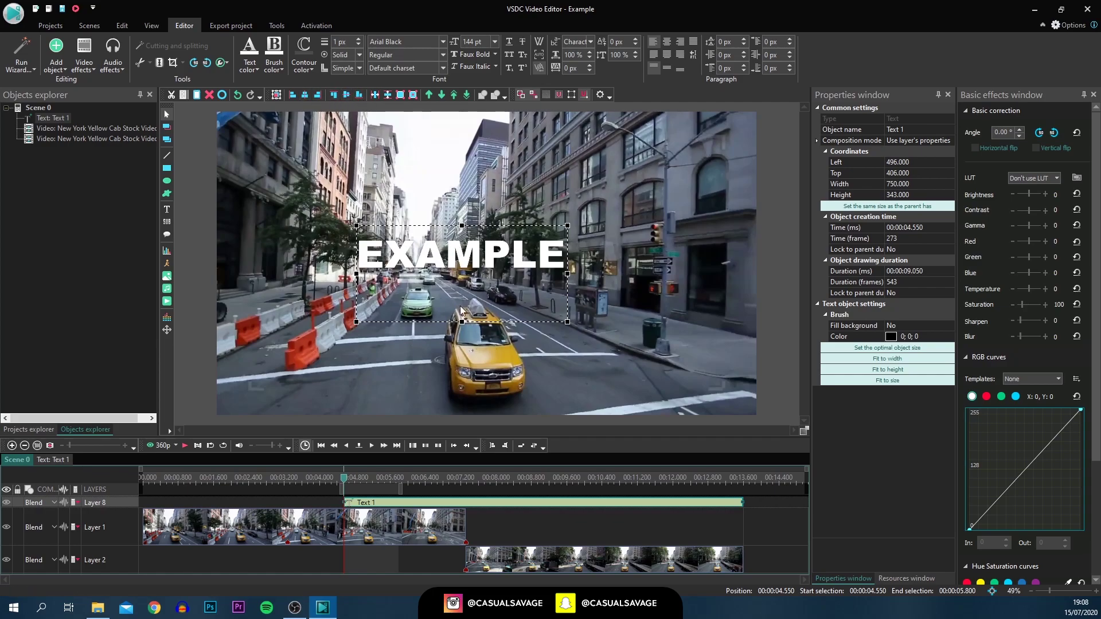
click(346, 94)
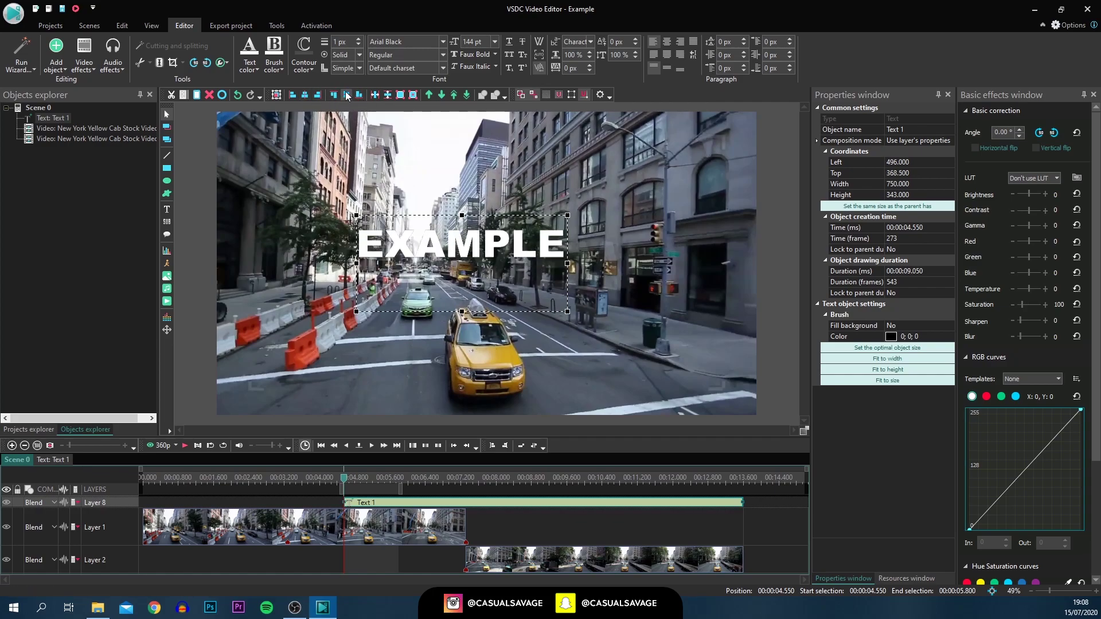
click(305, 96)
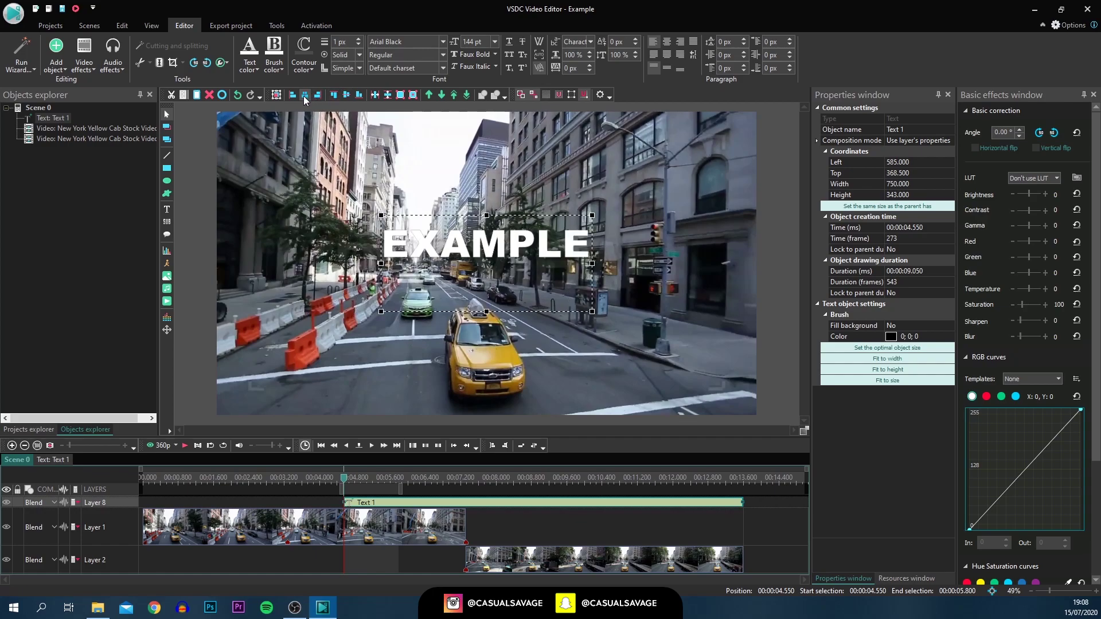
click(537, 215)
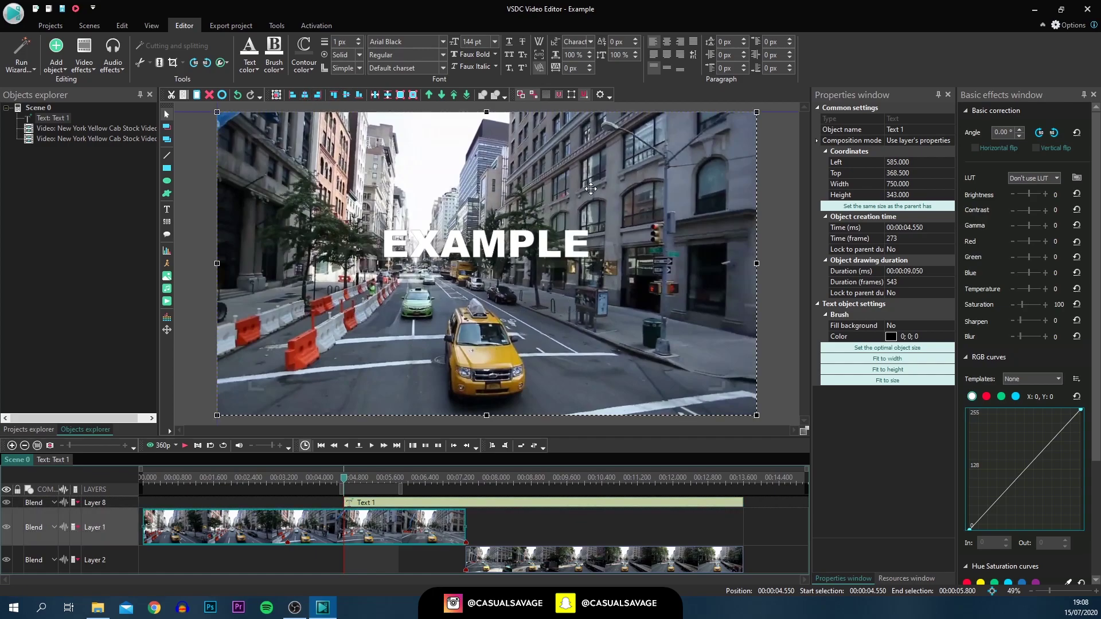
click(524, 234)
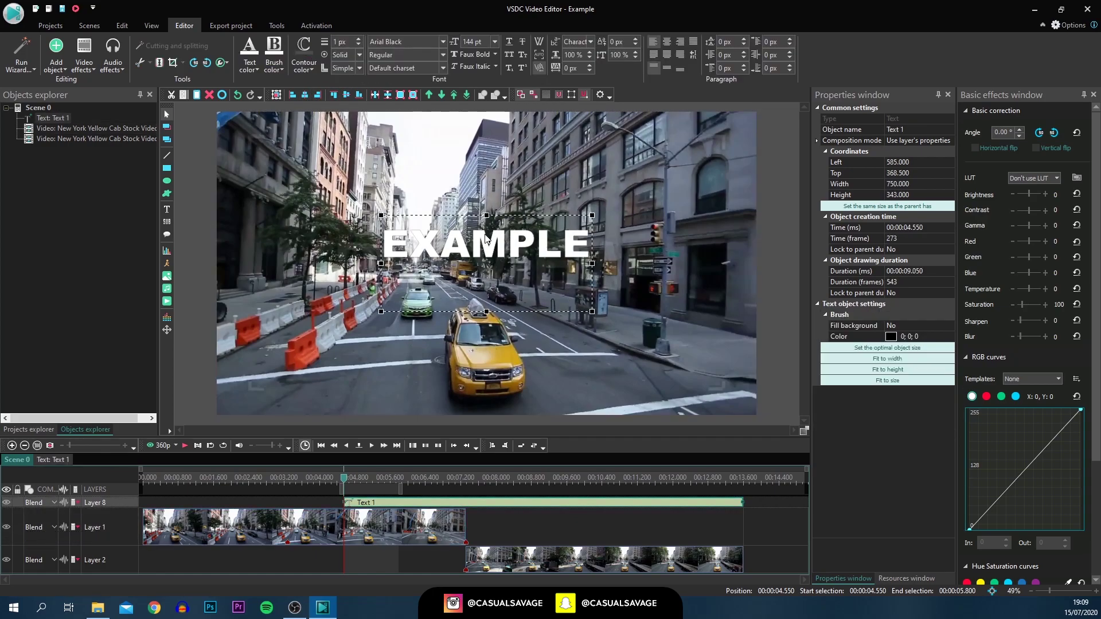
click(279, 68)
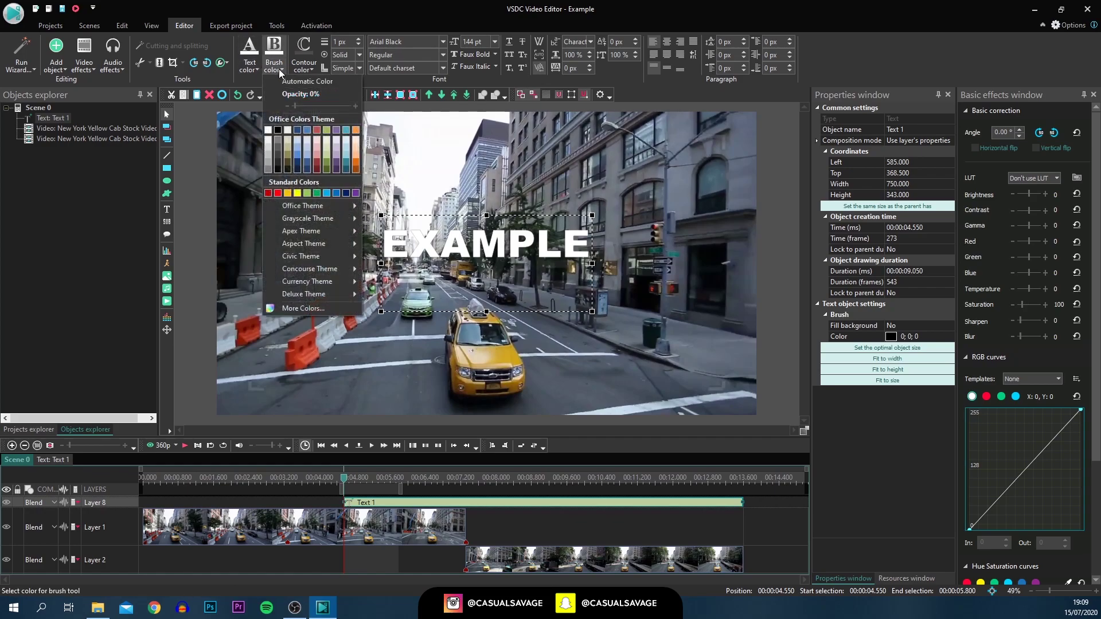
click(309, 62)
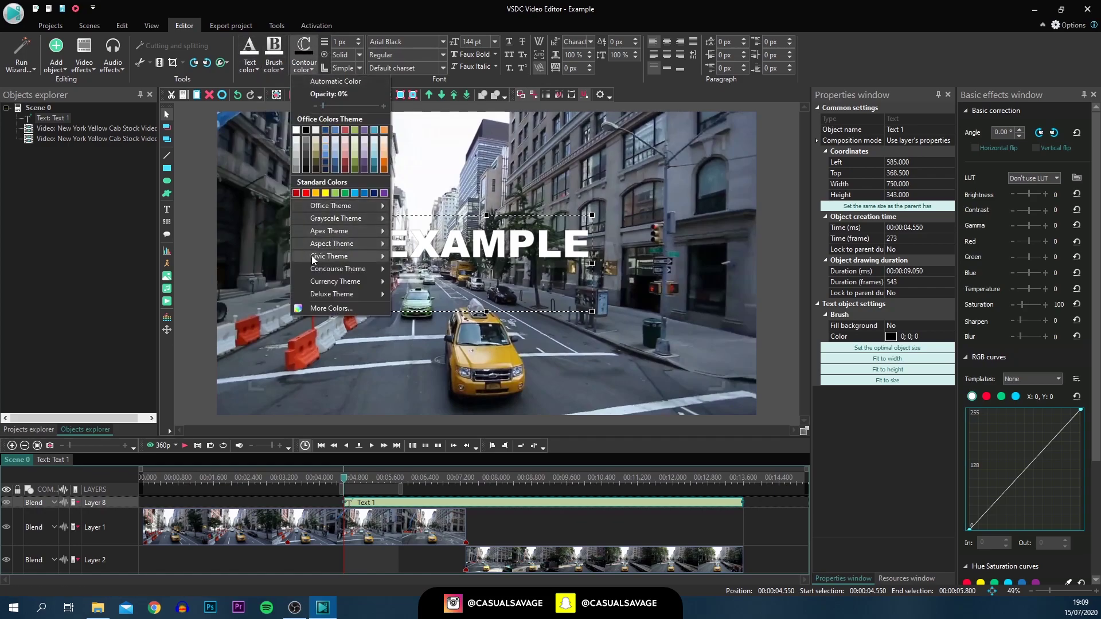
mouse_move(345, 233)
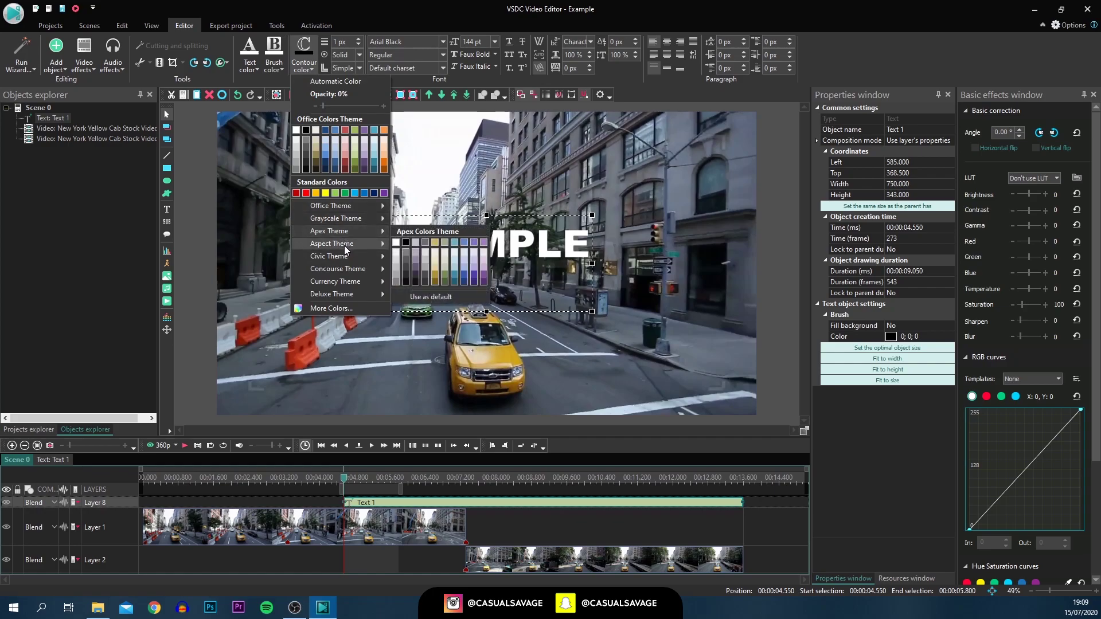
mouse_move(345, 264)
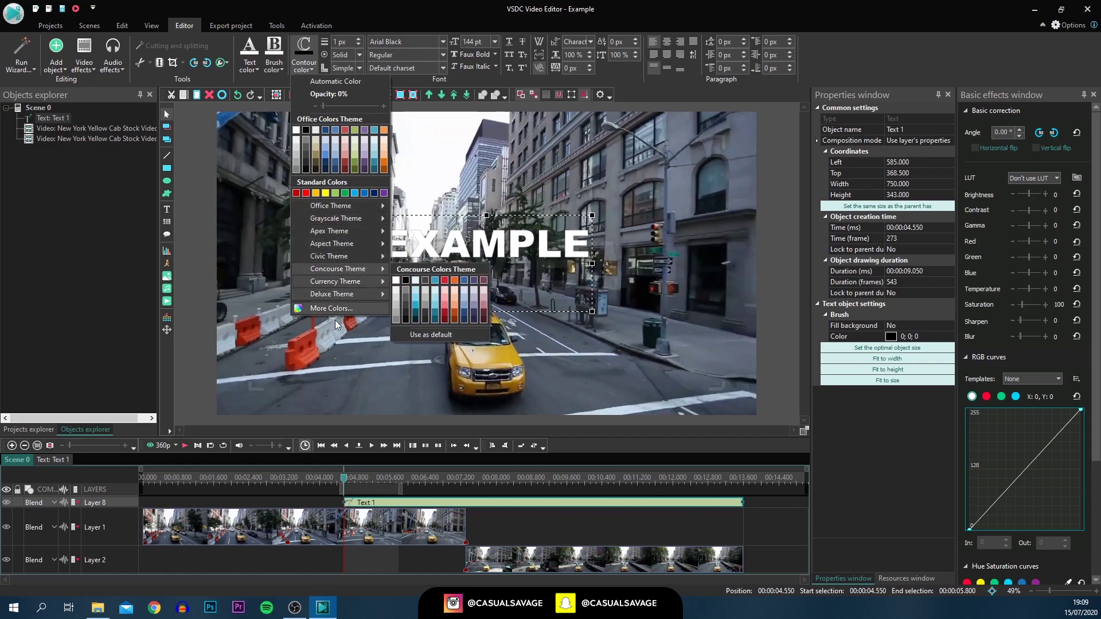
click(195, 270)
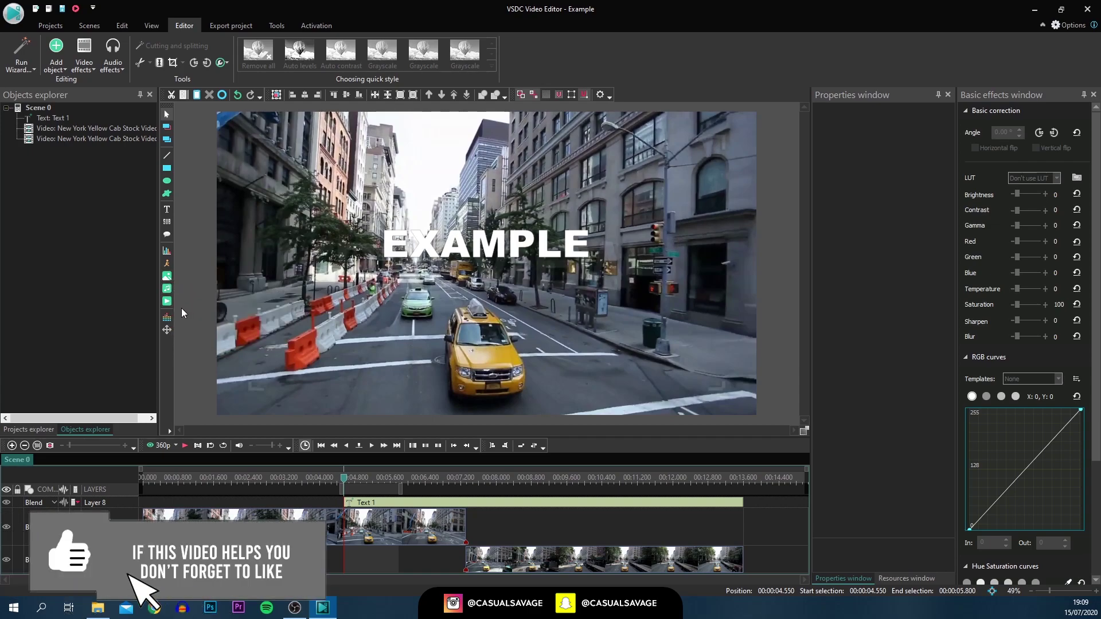
Step: Add the evening rush-hour Manhattan traffic audio file on a new layer at 4.55 s
click(167, 288)
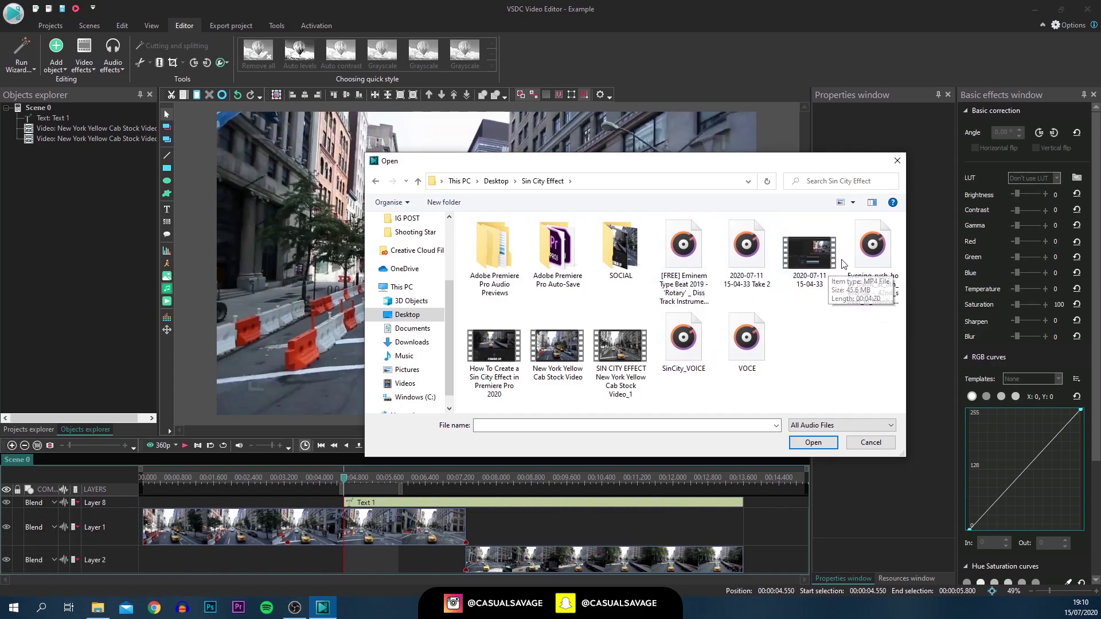
click(858, 260)
double_click(857, 260)
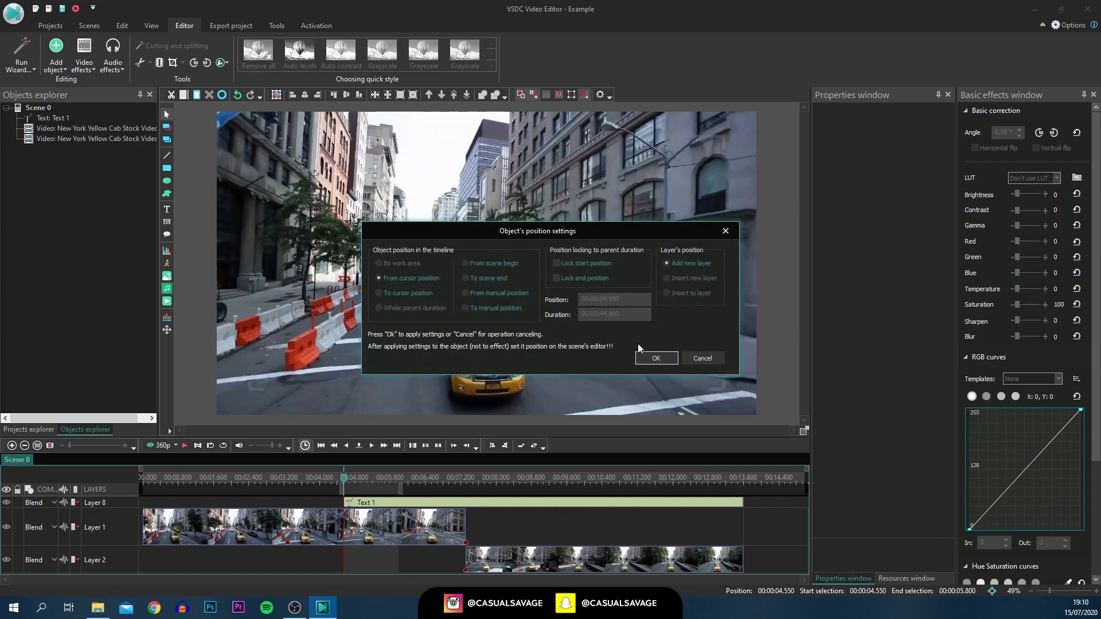
click(653, 358)
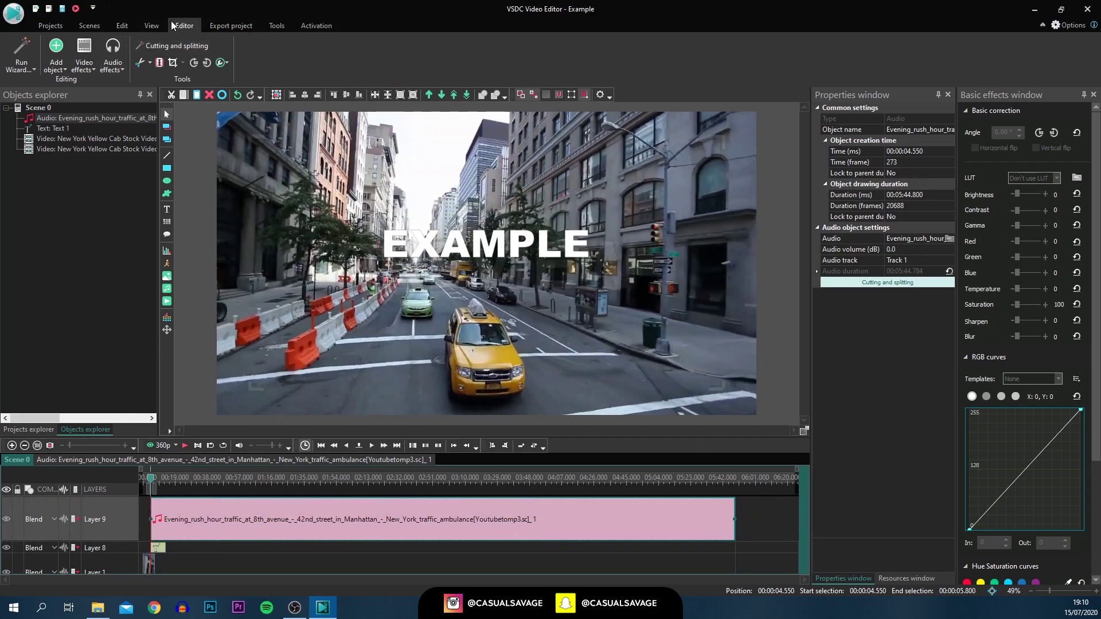
click(121, 69)
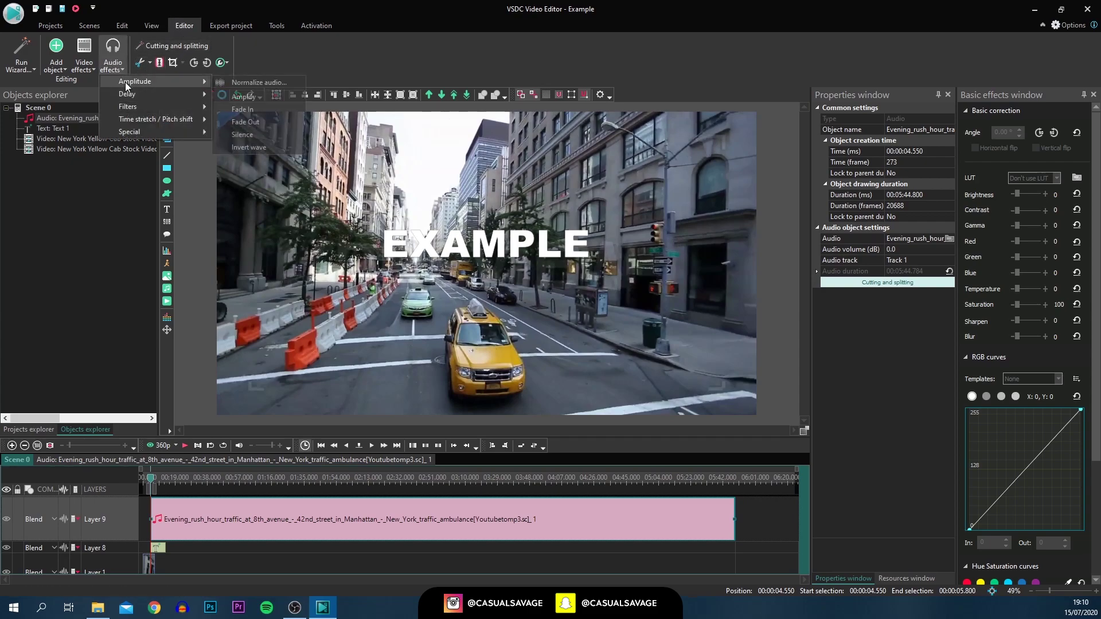
mouse_move(127, 96)
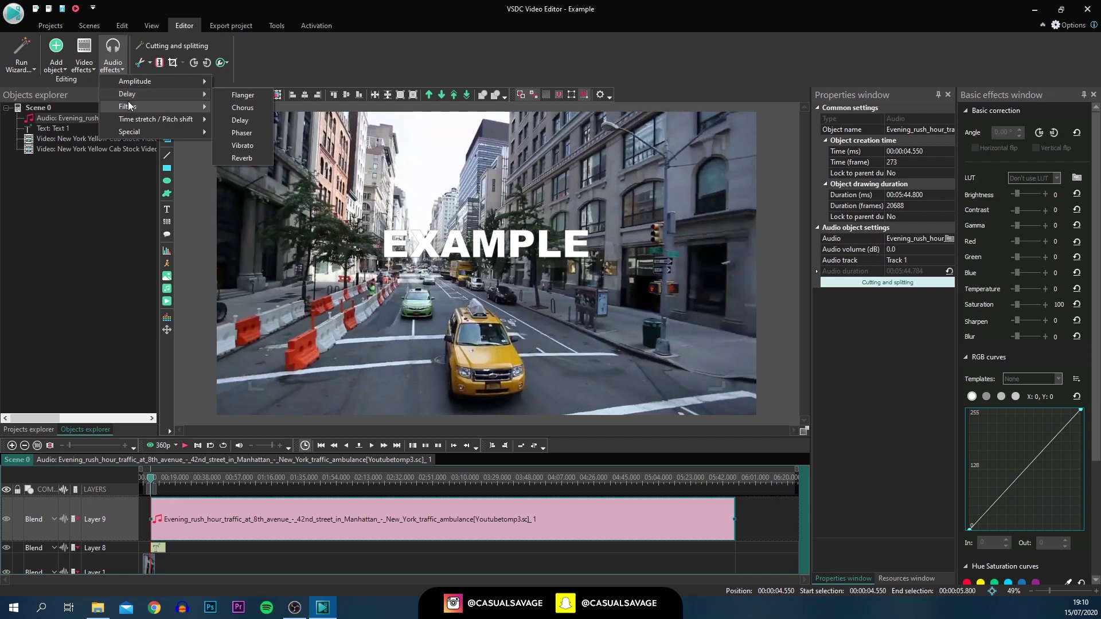
mouse_move(135, 121)
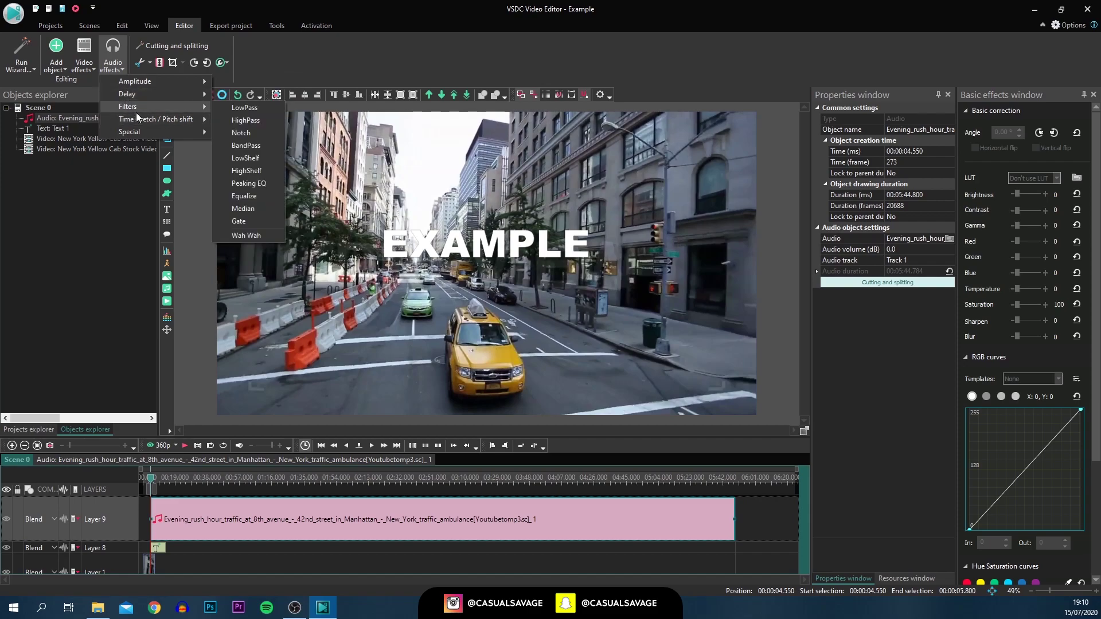
key(Escape)
key(Escape)
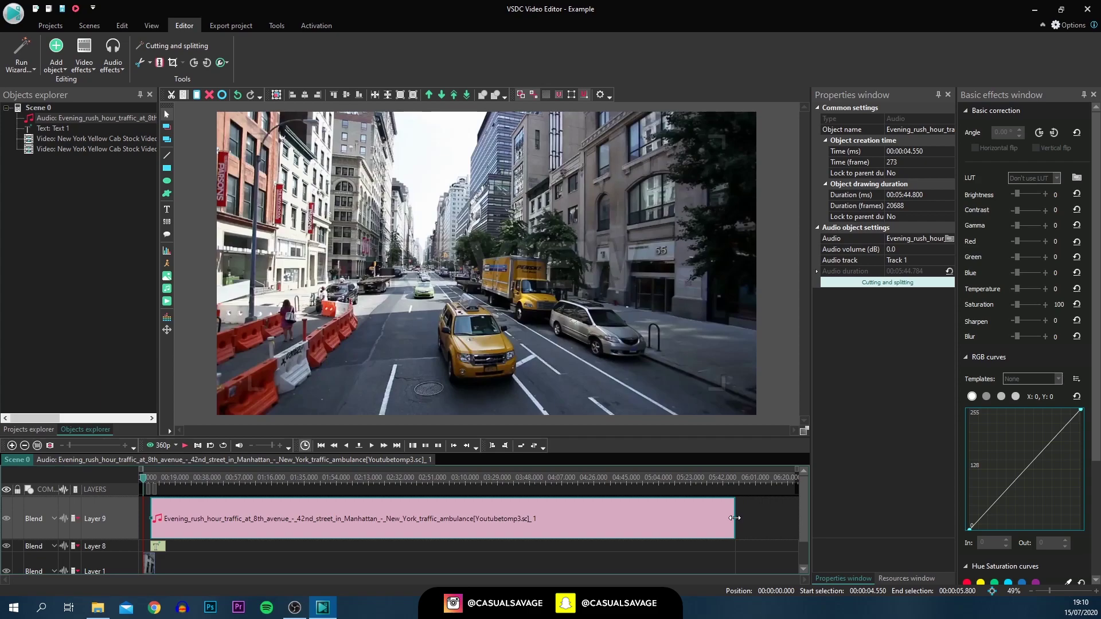
Step: Move the traffic audio to start at 0 and trim it to 13.6 seconds
drag(735, 518, 142, 509)
scroll(147, 520, up, 2)
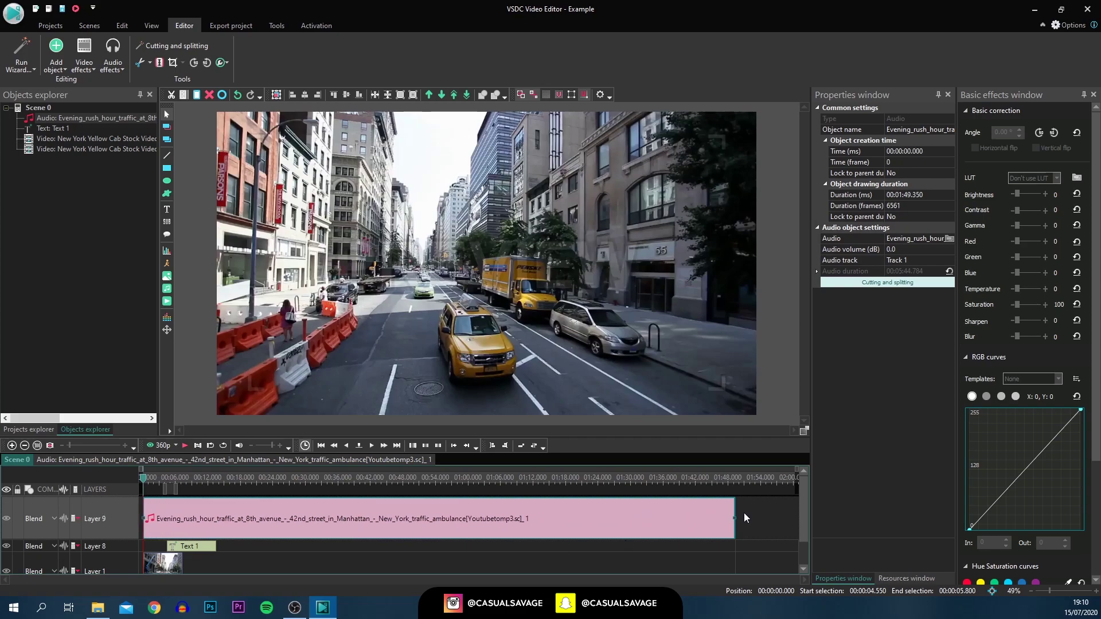
drag(734, 519, 218, 540)
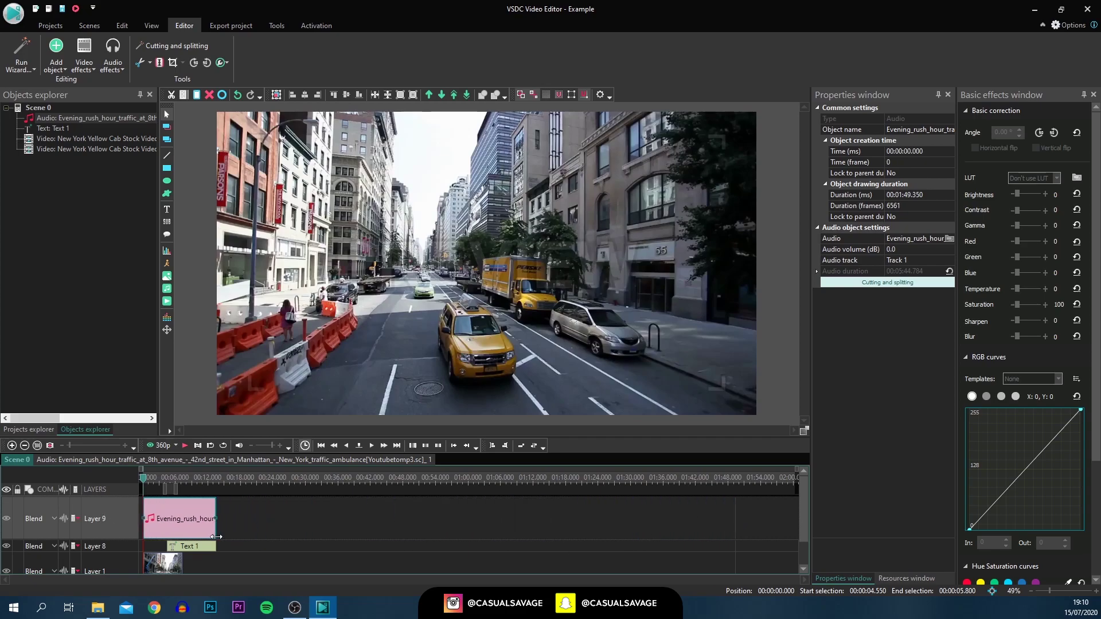
scroll(775, 480, up, 3)
click(801, 515)
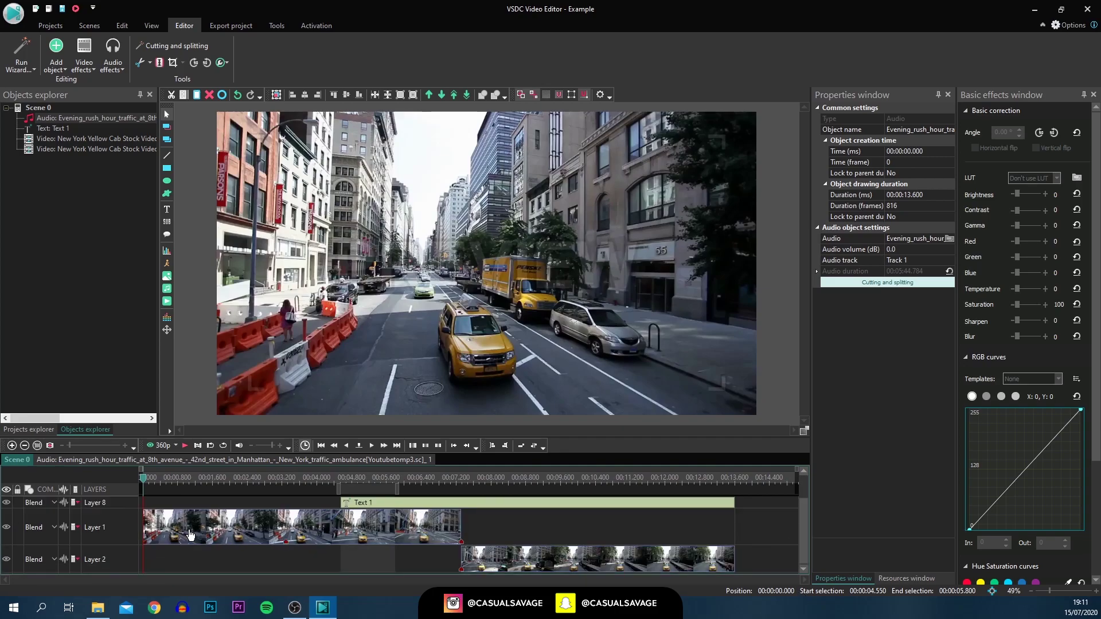
click(175, 536)
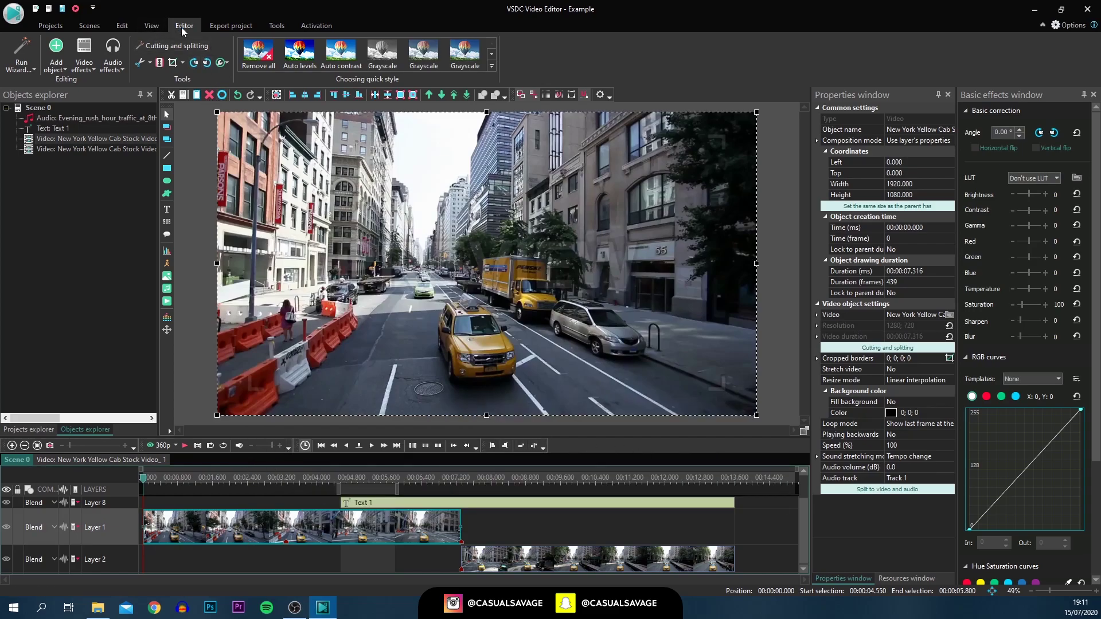
Step: Apply the StackBlur 1 blur quick style to the first taxi clip, then show the conversion page
click(88, 71)
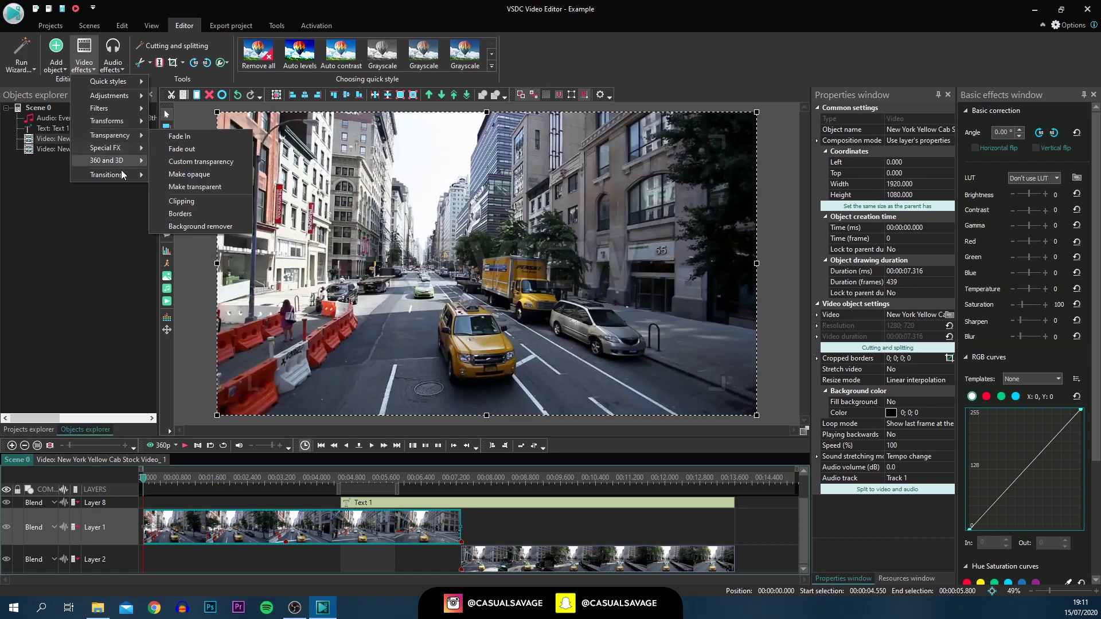
mouse_move(122, 174)
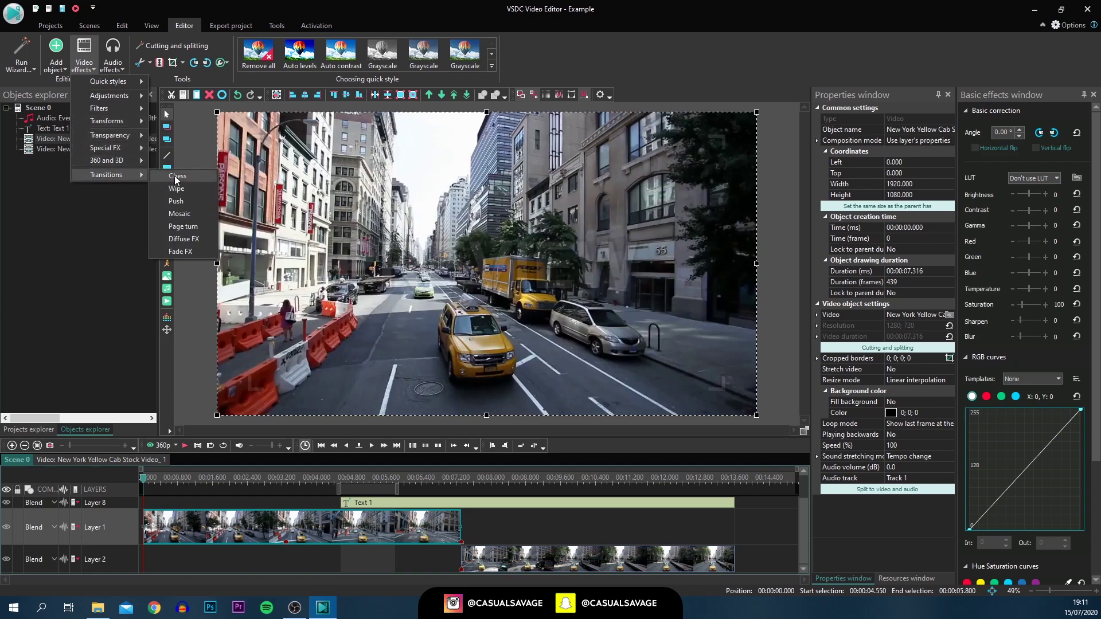
click(344, 132)
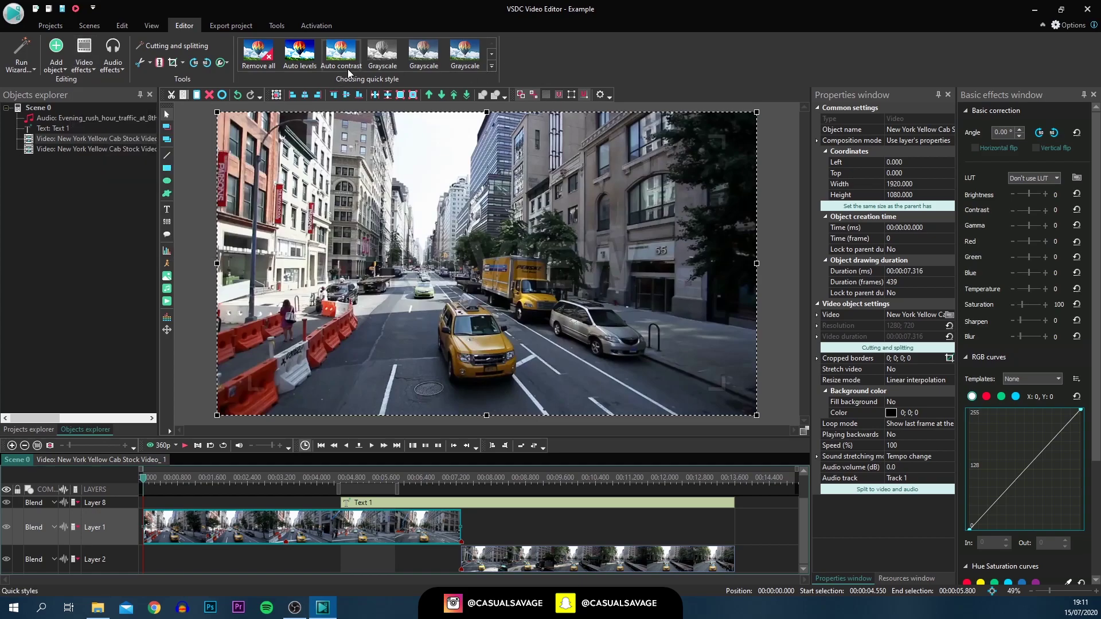
click(491, 65)
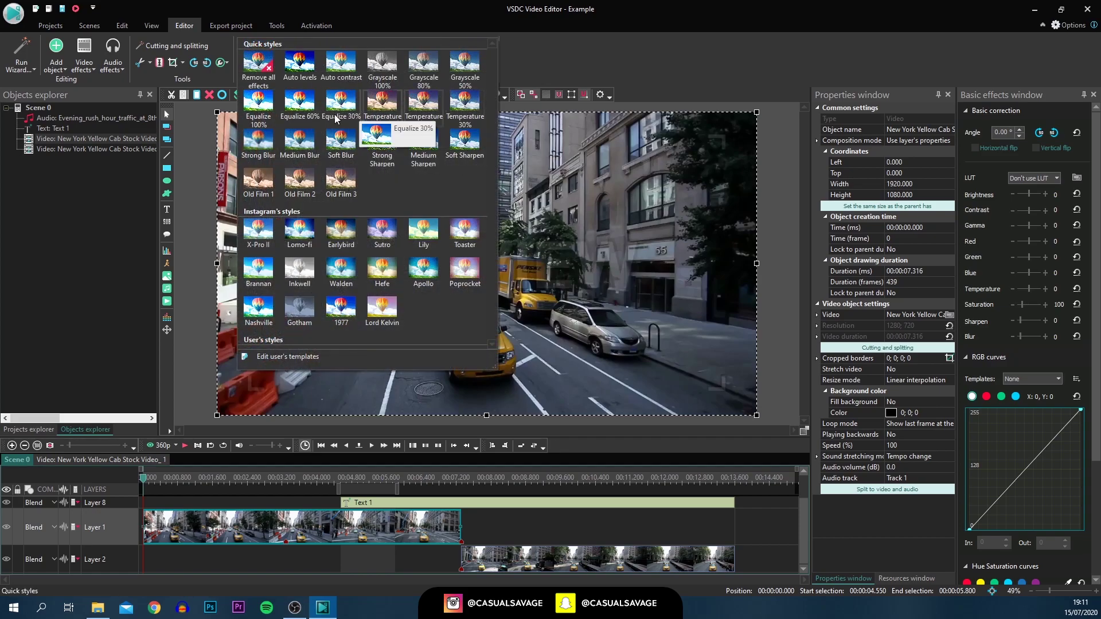
click(299, 150)
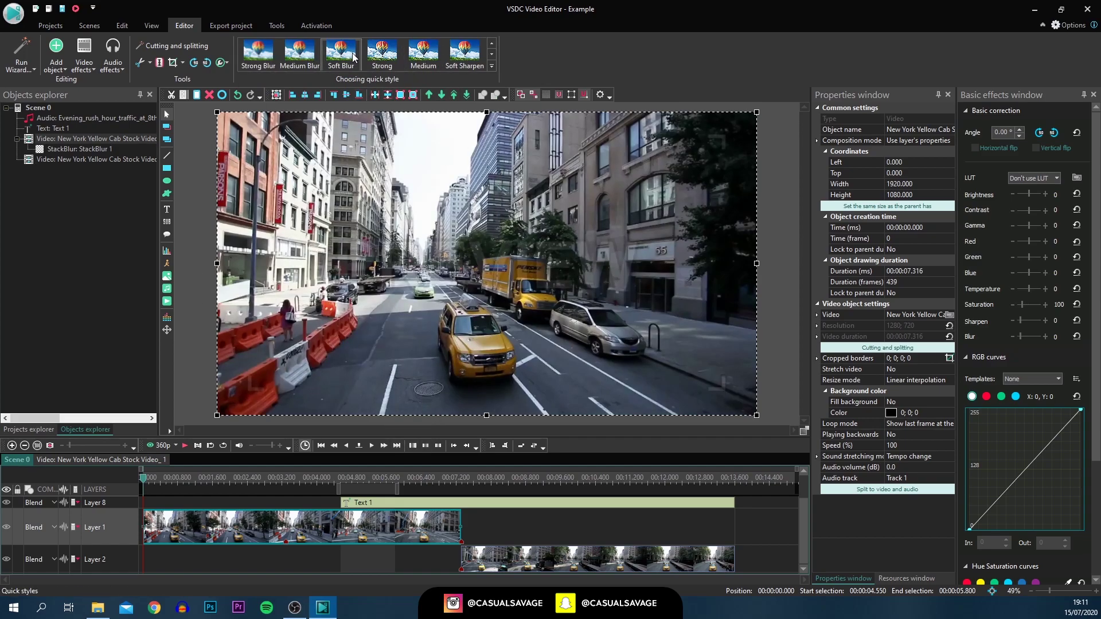
click(231, 25)
click(393, 70)
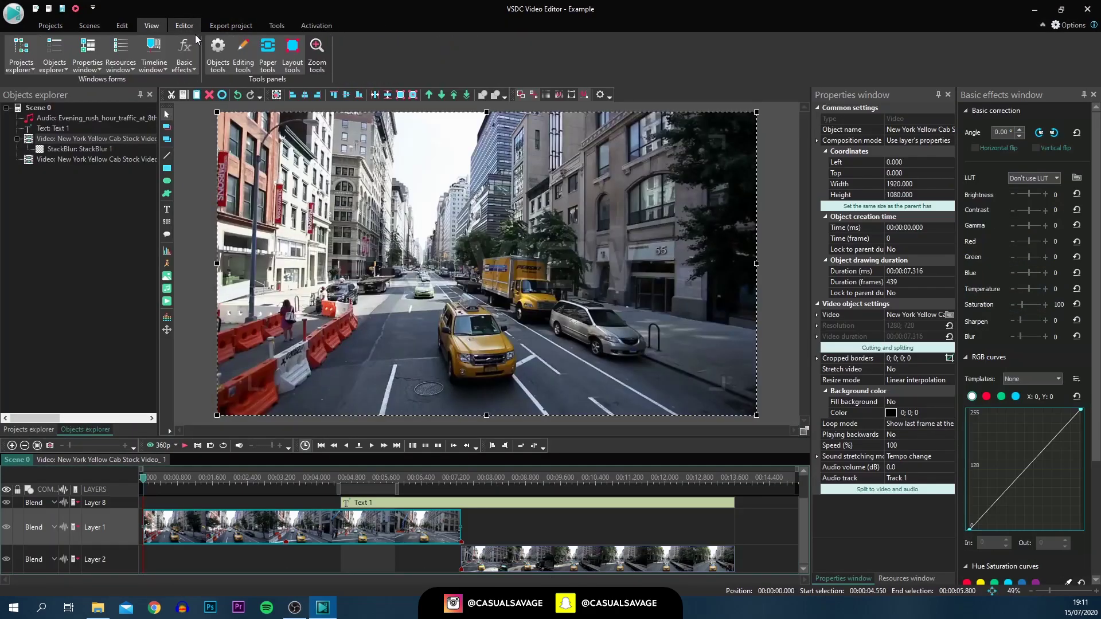
Step: Select the whole project range from 0 to 13.6 seconds for export
click(195, 35)
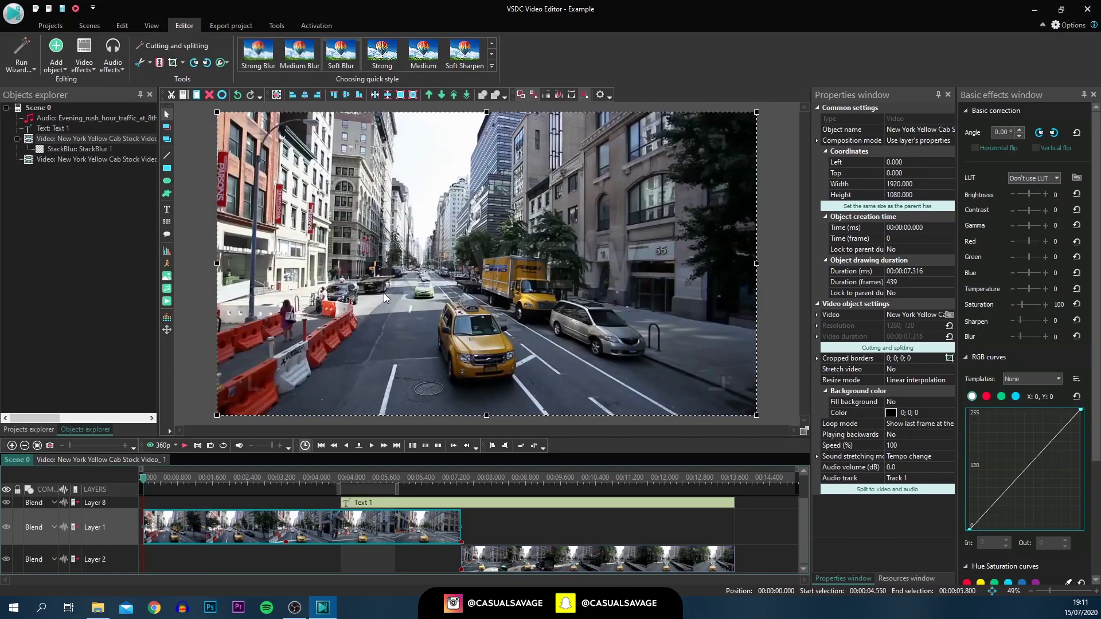
drag(338, 487, 142, 487)
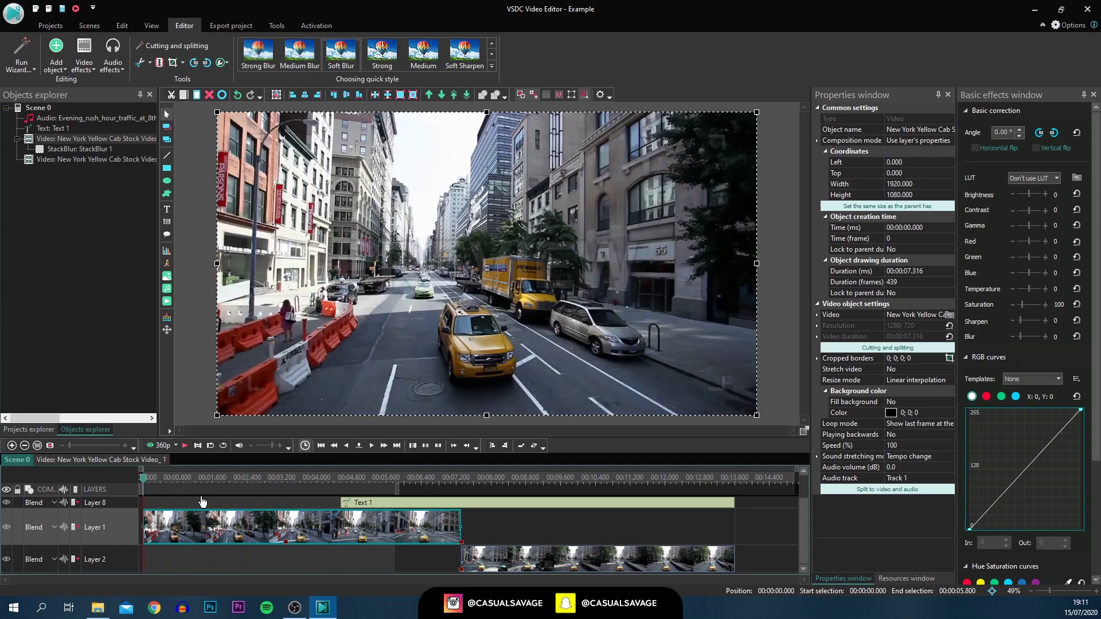
drag(397, 488, 734, 489)
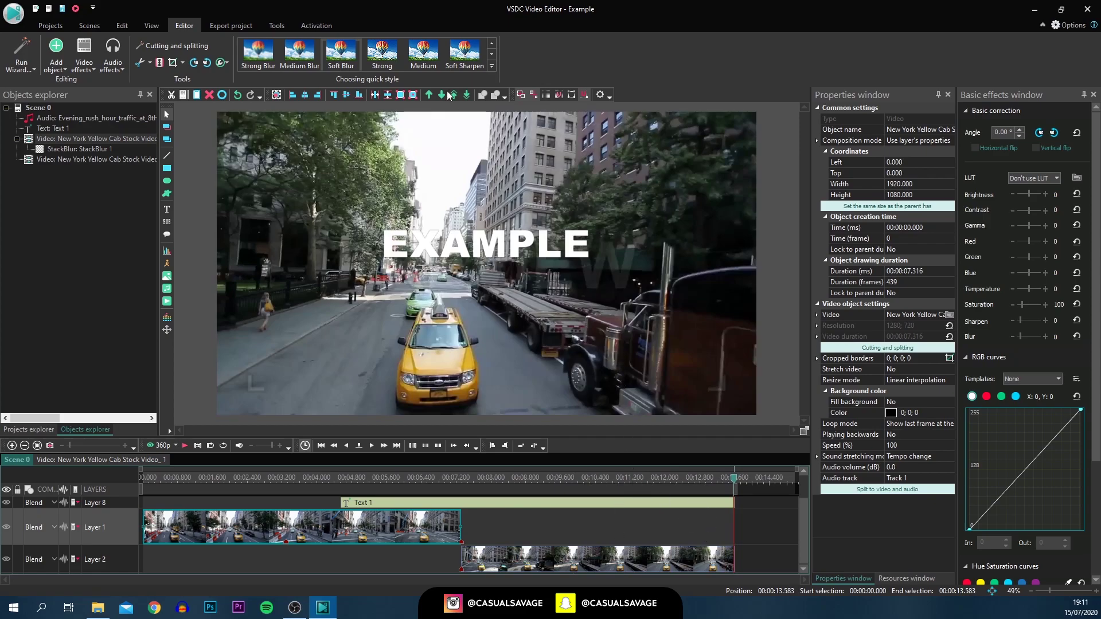
click(227, 24)
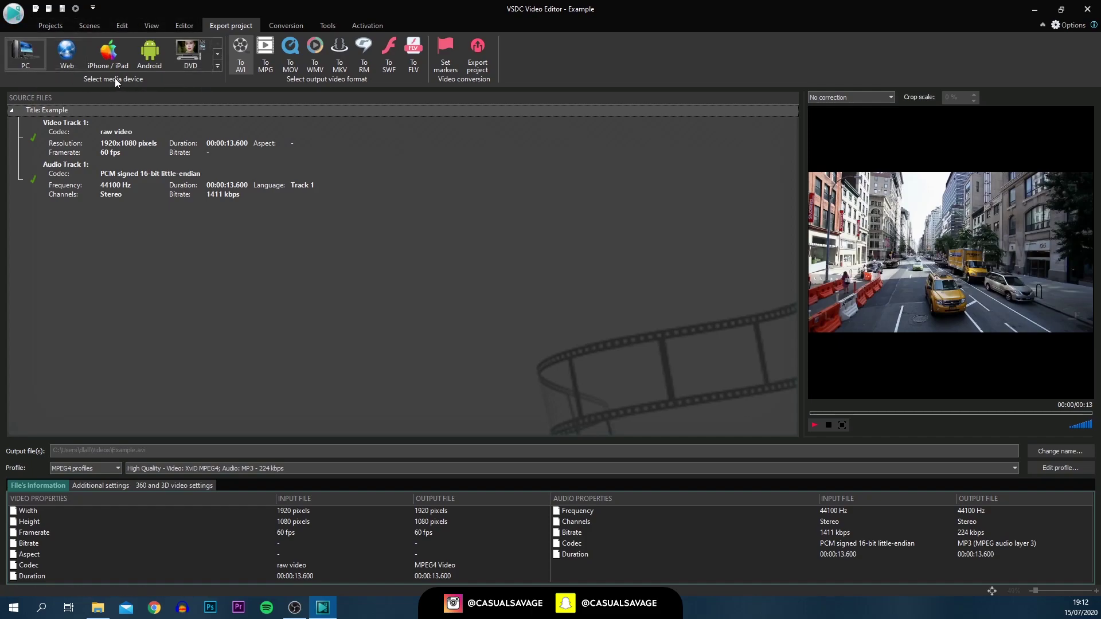
Step: Choose iPhone / iPad as the export device, giving M4V output with the iPhone Xs Max profile
click(218, 66)
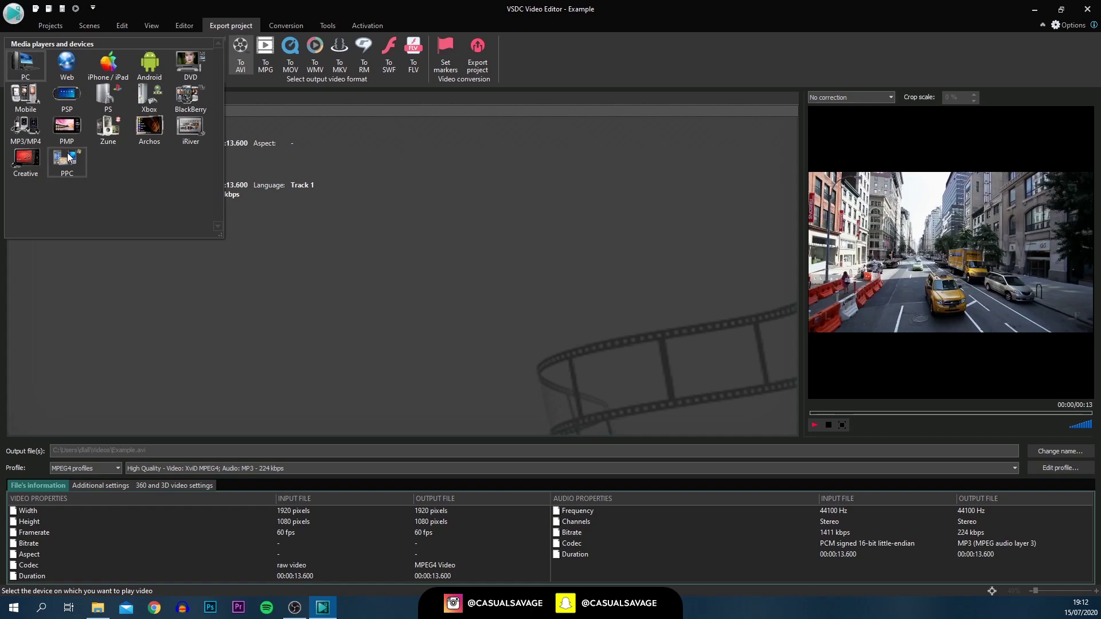
click(101, 74)
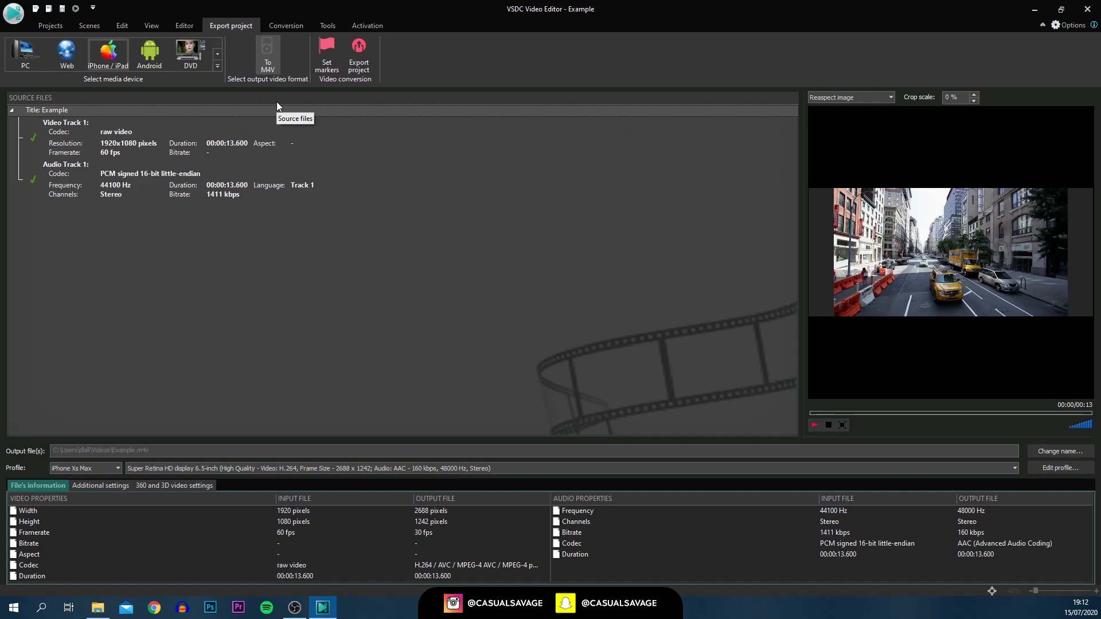
Step: Choose the Web / For YouTube 1080p (Full HD) MP4 profile and save Example.mp4 in the Sin City Effect folder
click(66, 60)
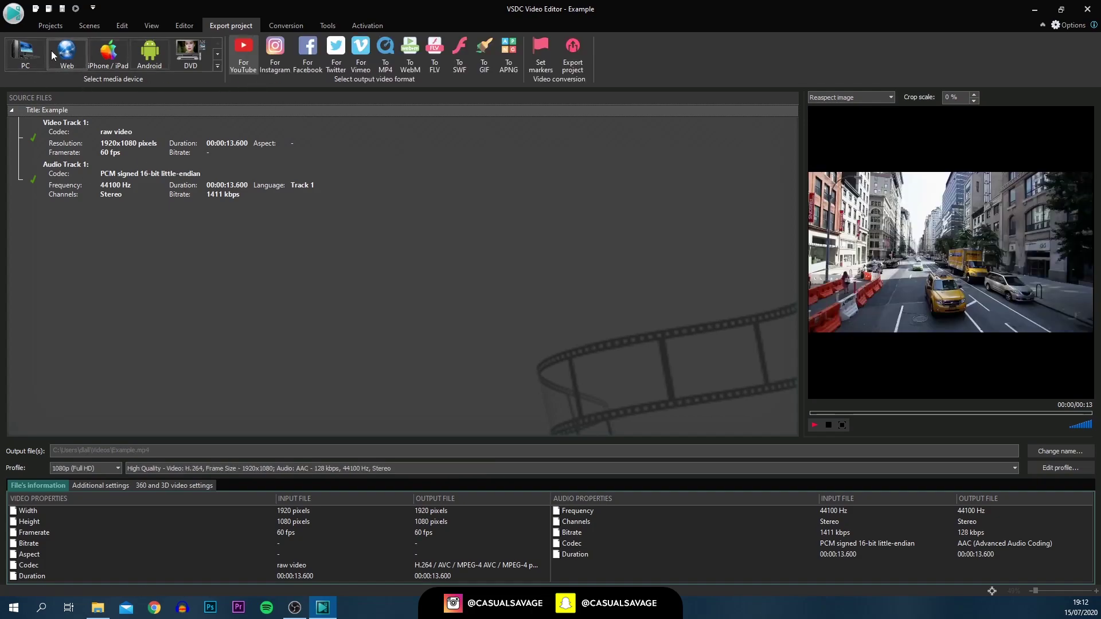
click(240, 62)
click(1040, 453)
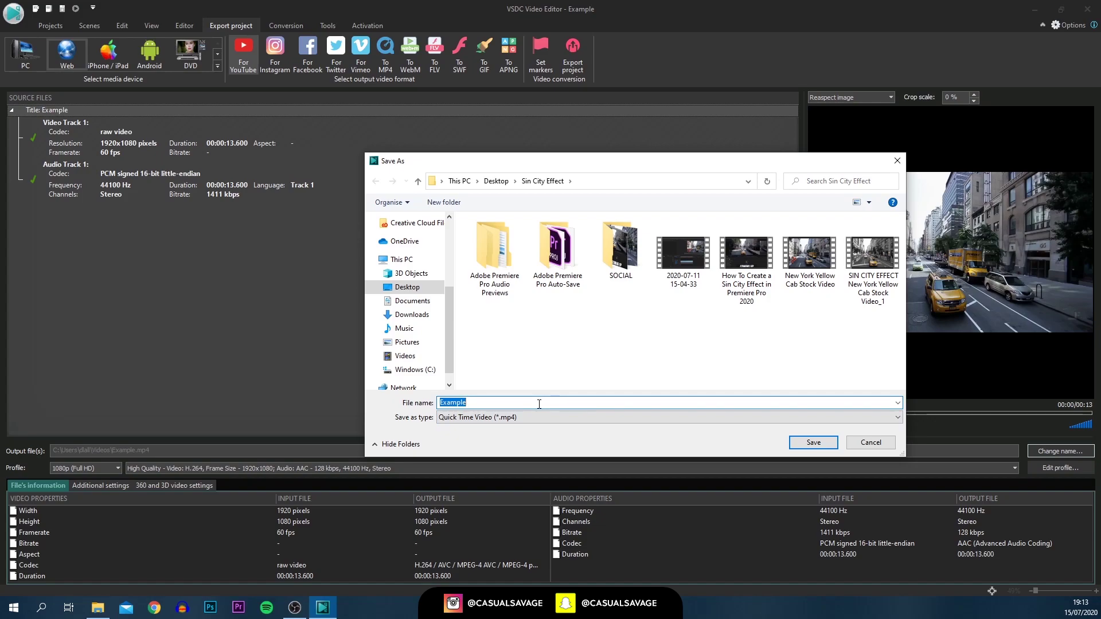
key(Return)
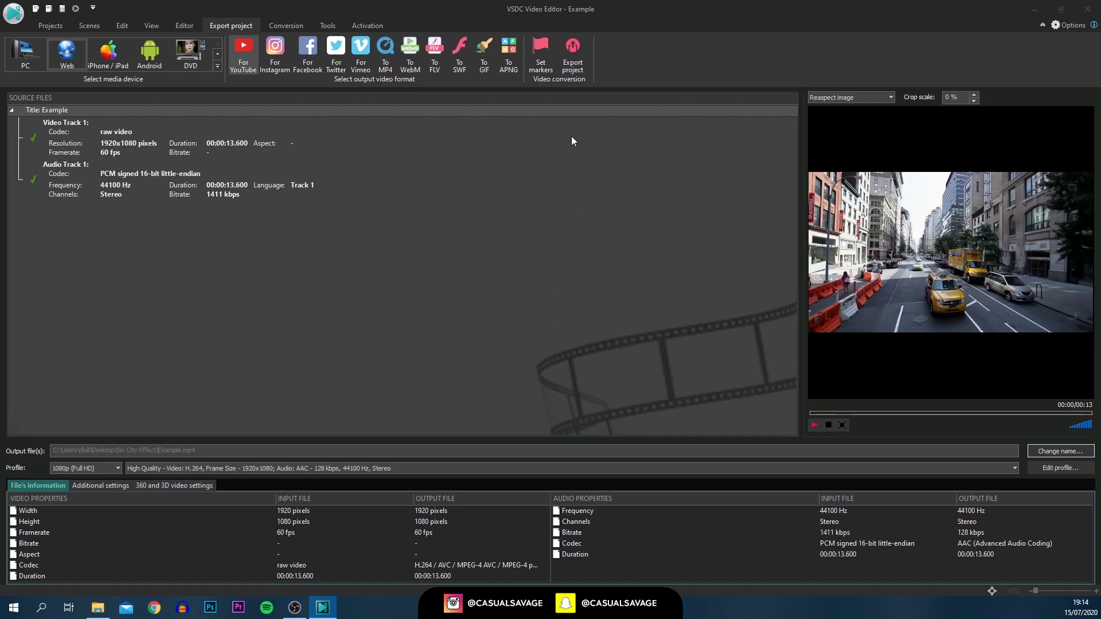
Step: Start exporting to Example.mp4 without premium features, then pause the conversion at 33%
click(581, 71)
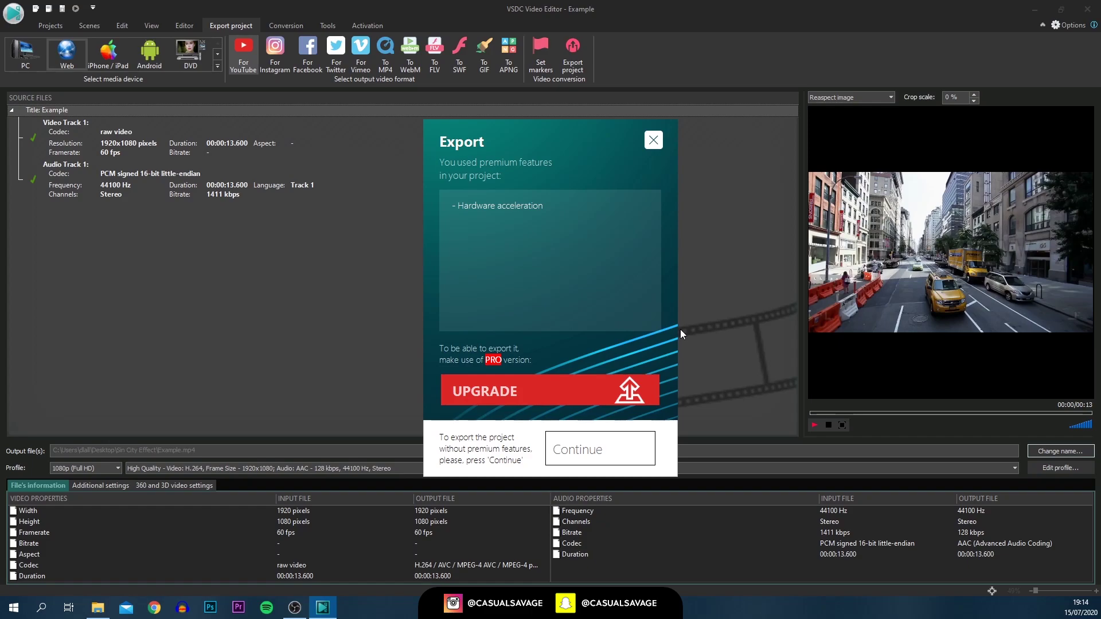
click(601, 450)
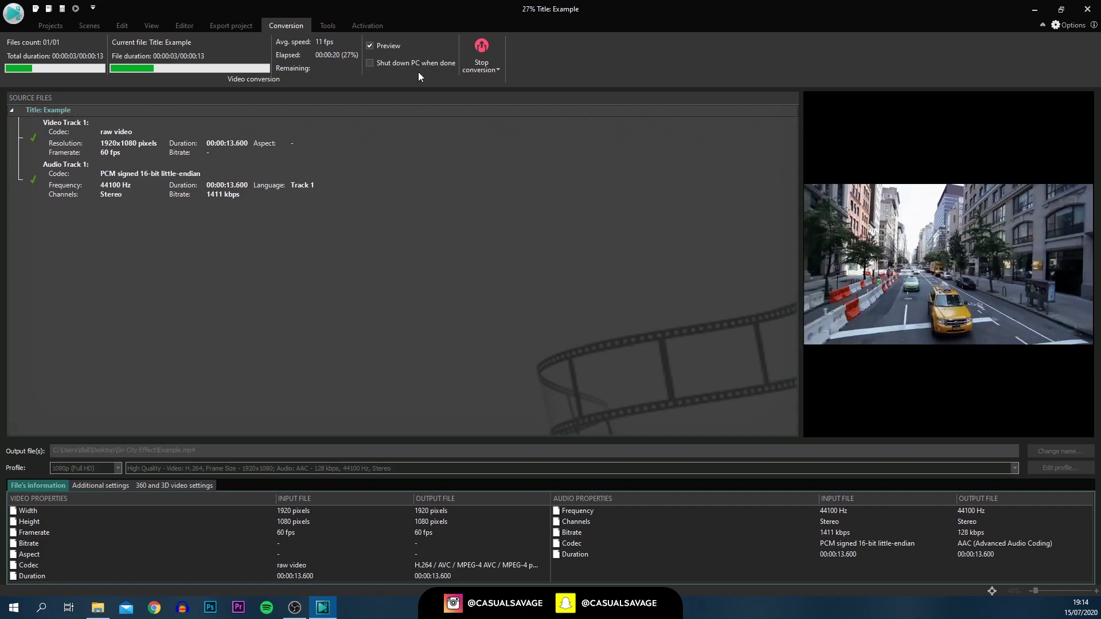
click(484, 70)
click(500, 82)
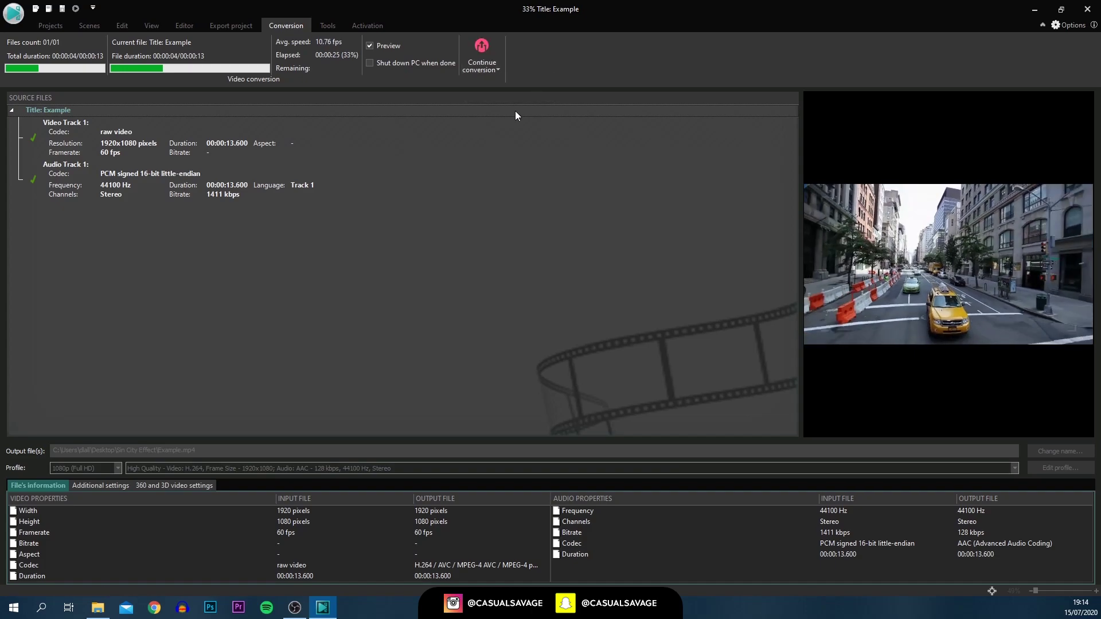
Step: Stop the paused conversion and show the Tools utilities page
click(490, 69)
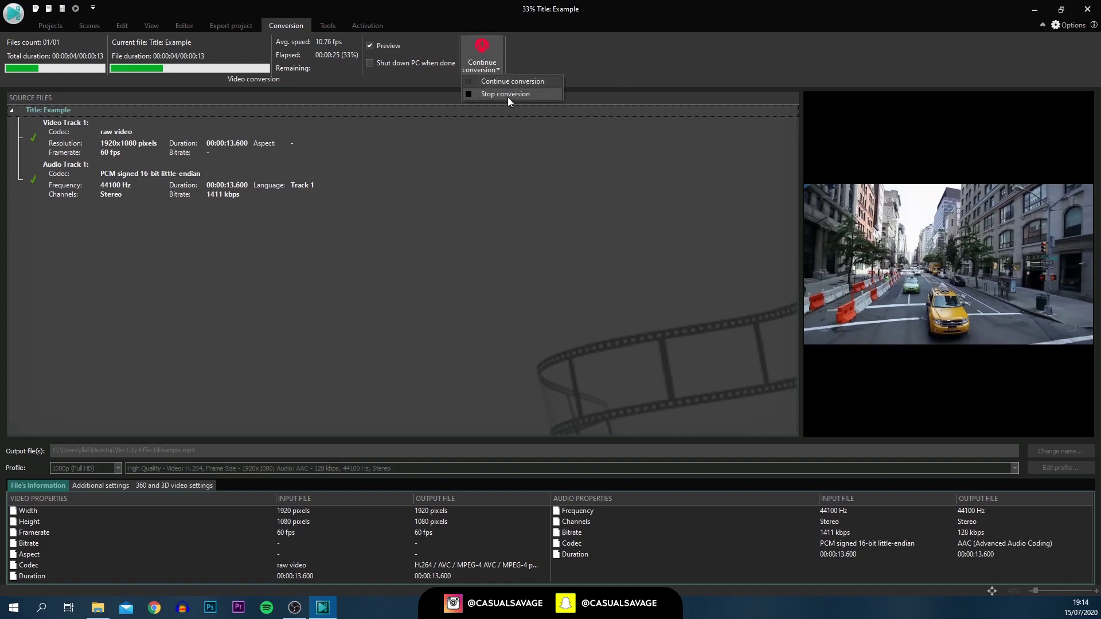
click(508, 95)
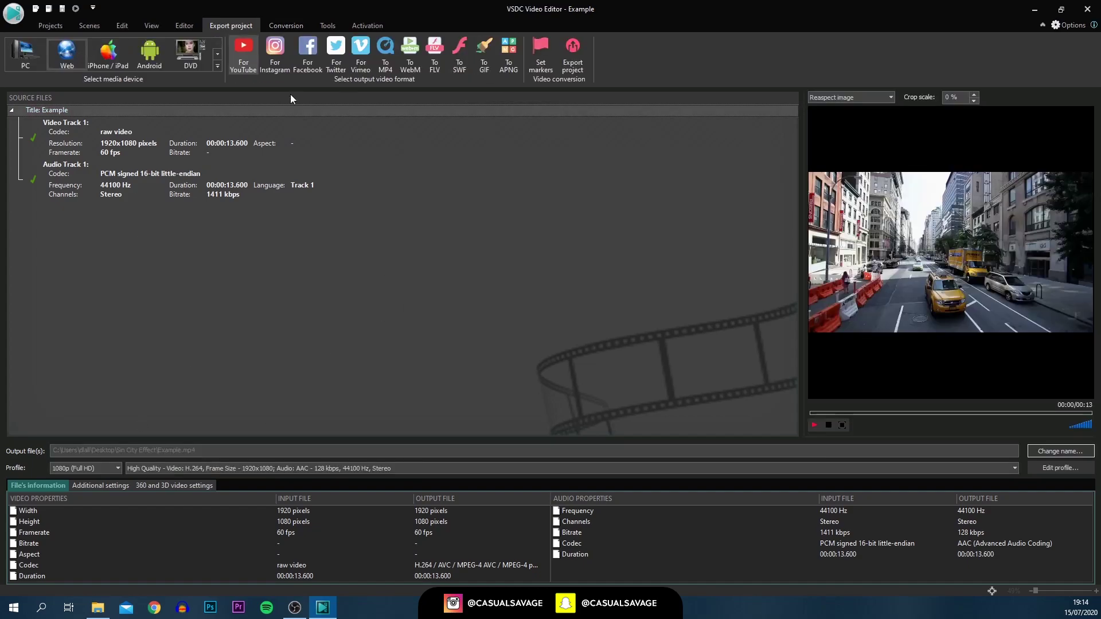
click(287, 26)
click(325, 27)
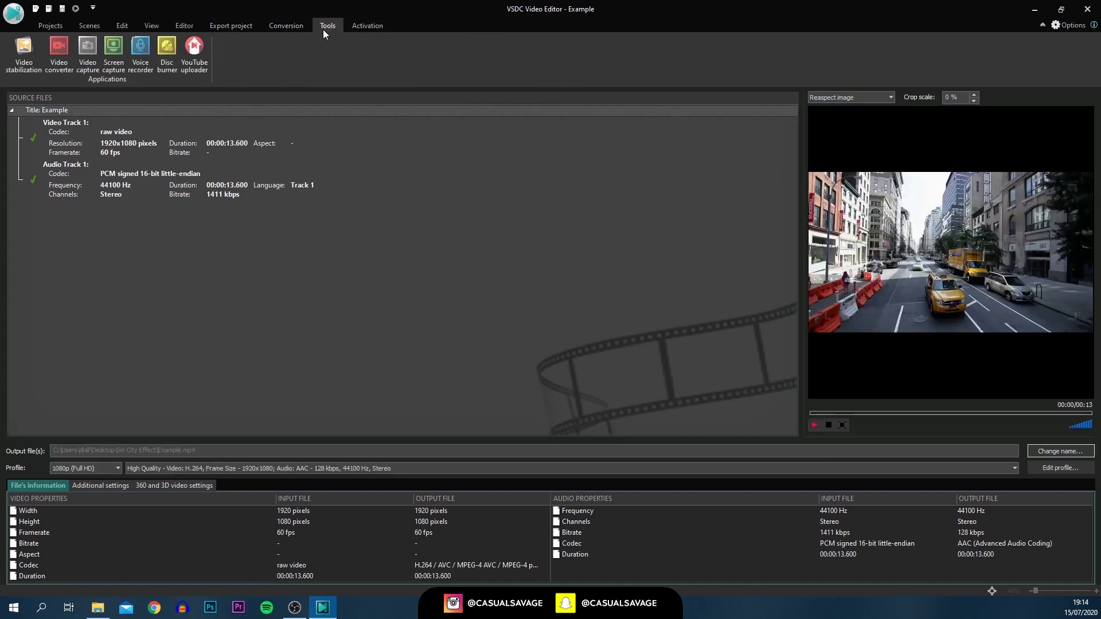